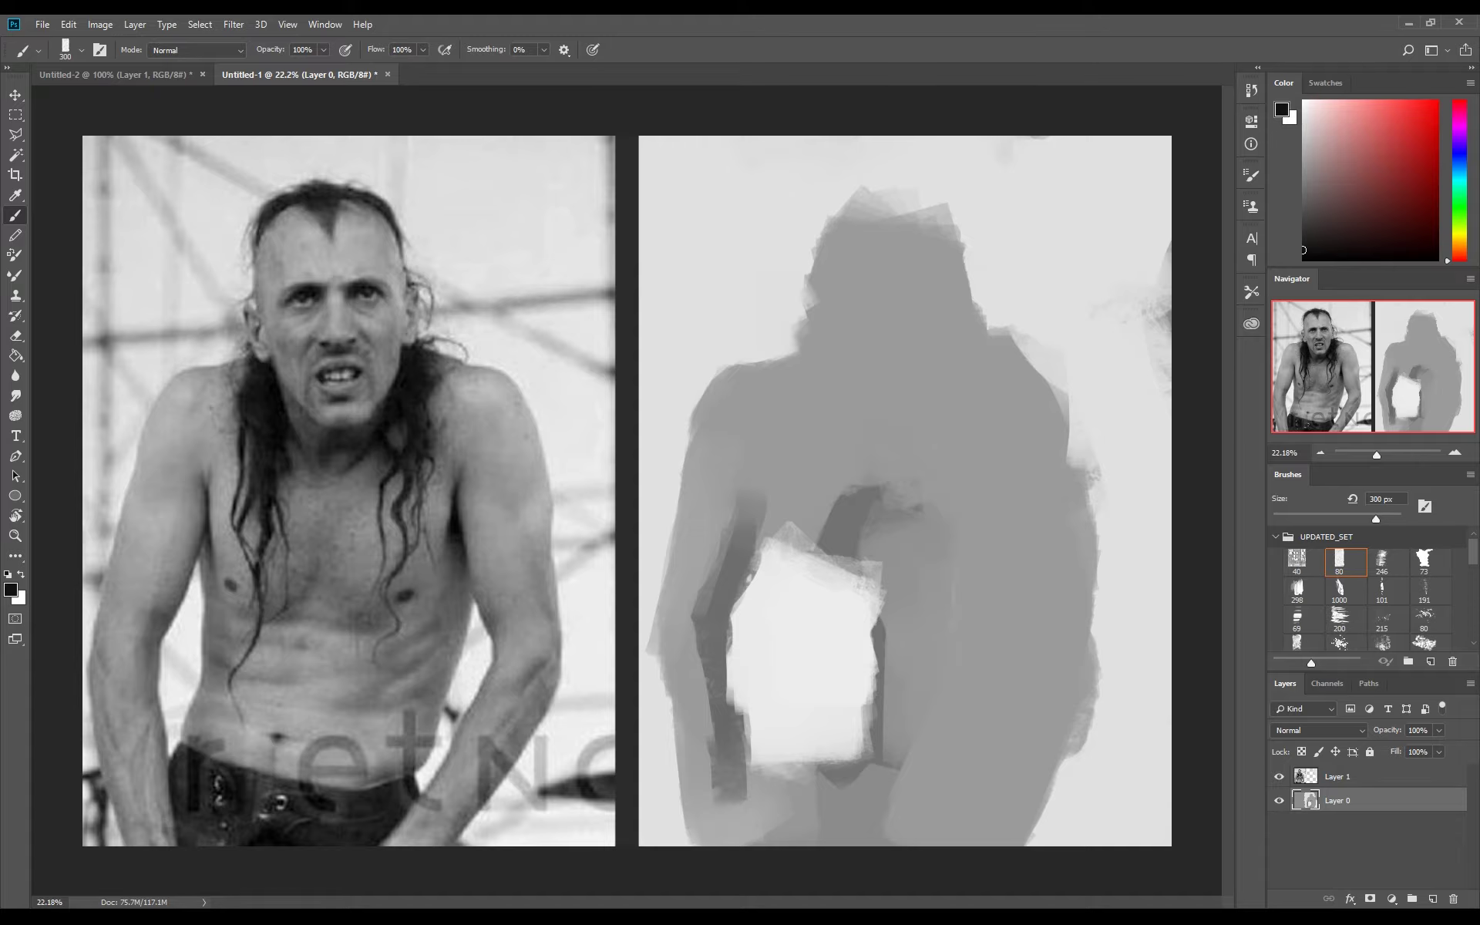
Step: Block in the dark hair with long strands on both sides of the neck, the neck shadow and the hairline
left_click_drag(964, 420, 975, 601)
mouse_move(883, 420)
left_mouse_down()
mouse_move(933, 401)
mouse_move(909, 455)
left_mouse_up()
mouse_move(902, 258)
left_mouse_down()
mouse_move(887, 224)
mouse_move(837, 220)
mouse_move(952, 208)
mouse_move(906, 274)
mouse_move(871, 278)
left_mouse_up()
Step: Switch to the 125 px brush in the Piotr set and block in the dark trousers and grey midsection at 600 px
left_click(886, 309, "alt")
scroll(1361, 590, "down", 3)
scroll(1360, 590, "down", 2)
left_click(1303, 590)
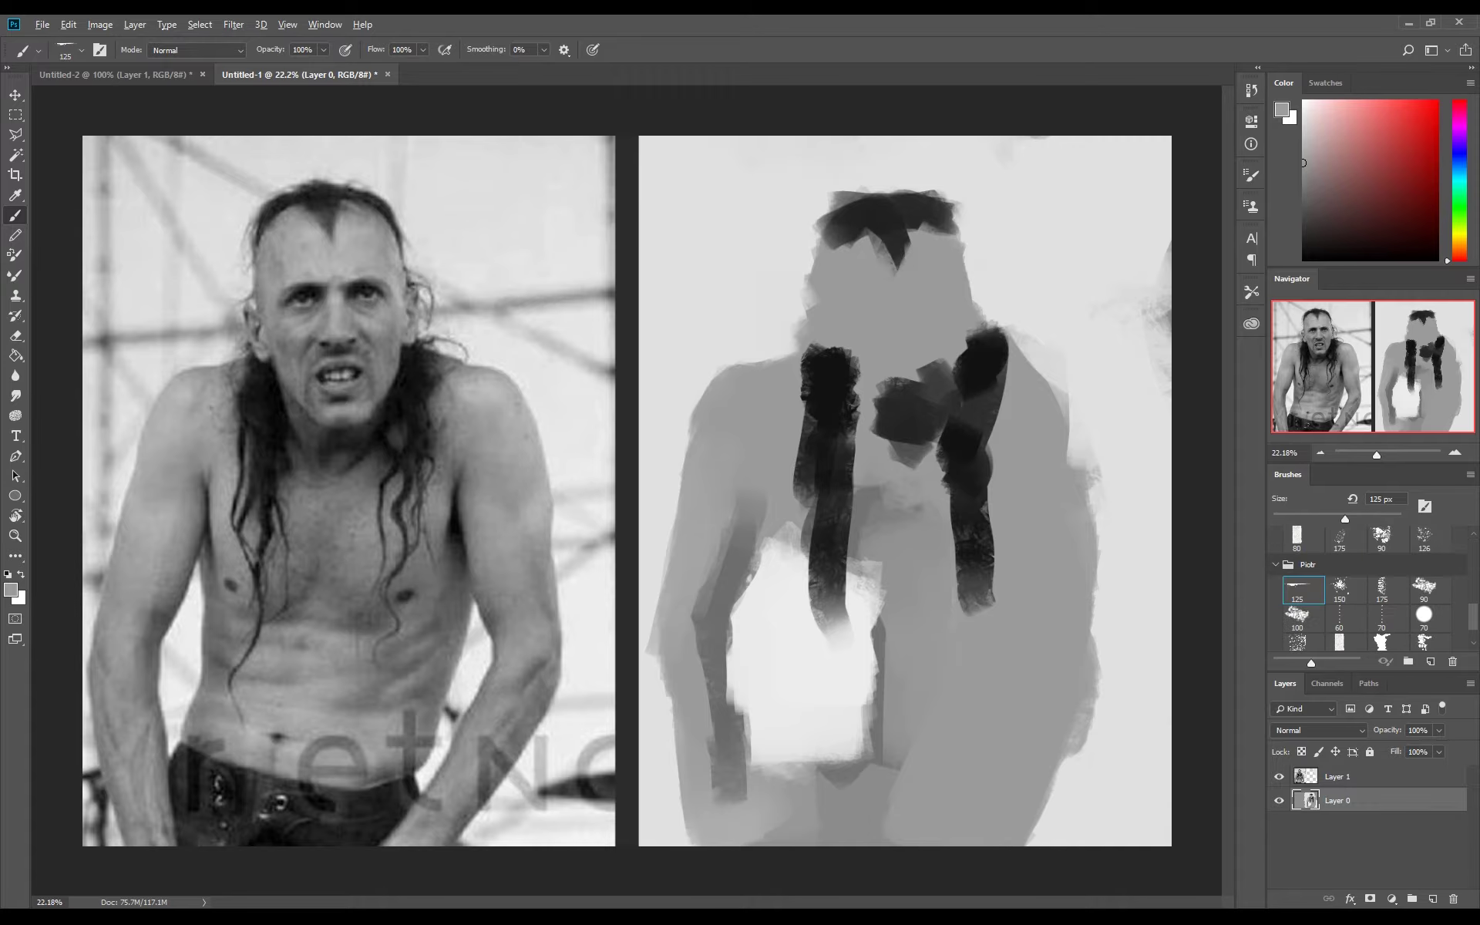
mouse_move(802, 740)
left_mouse_down()
mouse_move(825, 616)
mouse_move(879, 693)
mouse_move(794, 786)
mouse_move(960, 817)
left_mouse_up()
key("d")
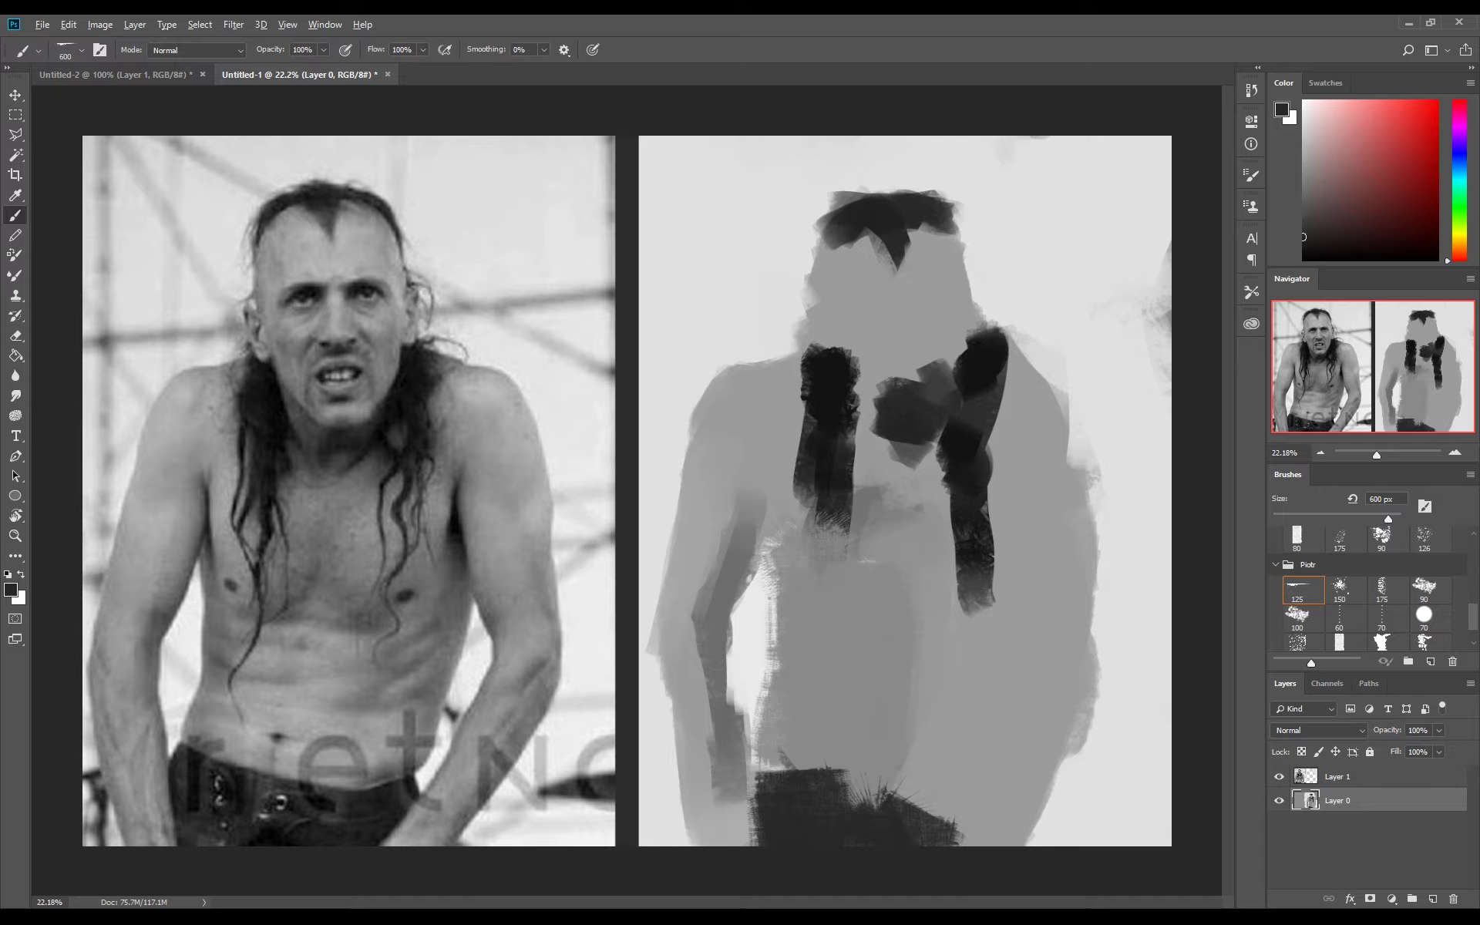
Step: Shape the lower torso and the waistline of the trousers with sampled skin and dark tones
left_click(863, 724, "alt")
left_click_drag(801, 756, 910, 740)
left_click(955, 817, "alt")
left_click_drag(918, 802, 1095, 740)
left_click(1002, 740, "alt")
mouse_move(1025, 778)
left_mouse_down()
mouse_move(1064, 841)
mouse_move(779, 817)
left_mouse_up()
Step: Reduce the brush to 300 px and cut the light background into the painted forearm's side with a sampled tone
left_click(472, 684, "alt")
key("bracketleft")
key("bracketleft")
key("bracketleft")
key("bracketleft")
key("bracketleft")
mouse_move(1072, 670)
left_mouse_down()
mouse_move(991, 794)
mouse_move(1025, 825)
left_mouse_up()
Step: Define the hip, the trouser edge and the light gap between torso and forearm using sampled greys
left_click(1040, 740, "alt")
left_click(1079, 771, "alt")
left_click_drag(994, 748, 964, 798)
left_click(771, 817, "alt")
mouse_move(987, 779)
left_mouse_down()
mouse_move(909, 809)
mouse_move(1017, 701)
mouse_move(1033, 578)
left_mouse_up()
Step: Paint the bent forearm and elbow with sampled mid and darker greys
left_click(1049, 632, "alt")
left_click(1029, 821, "alt")
left_click_drag(1071, 763, 995, 840)
left_click_drag(1114, 663, 1033, 787)
left_click(1100, 685, "alt")
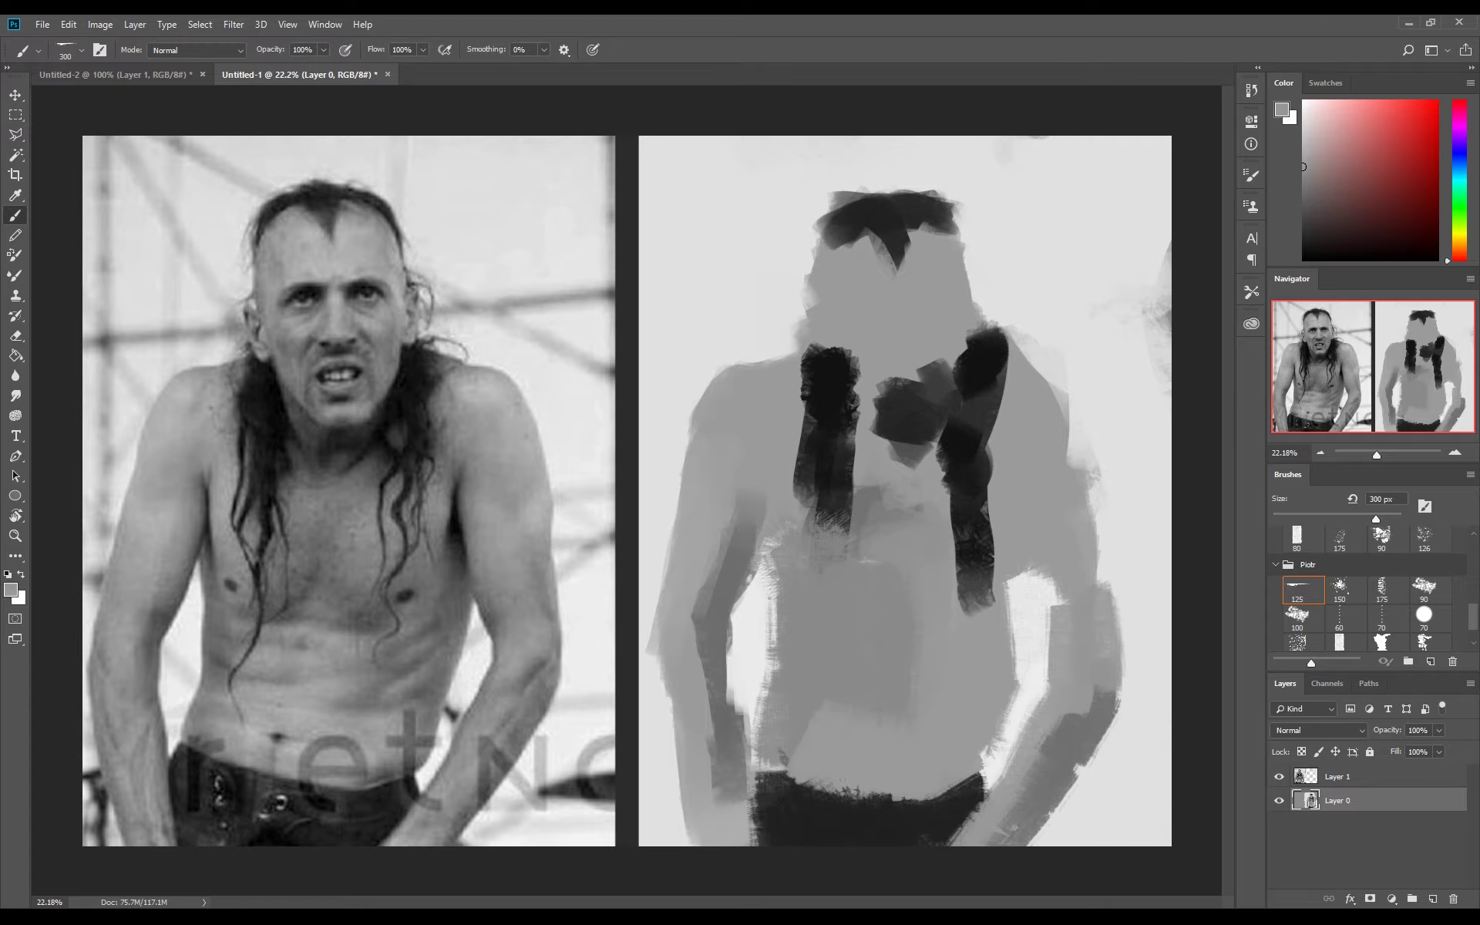
left_click_drag(1114, 679, 1093, 578)
left_click_drag(1113, 682, 1033, 832)
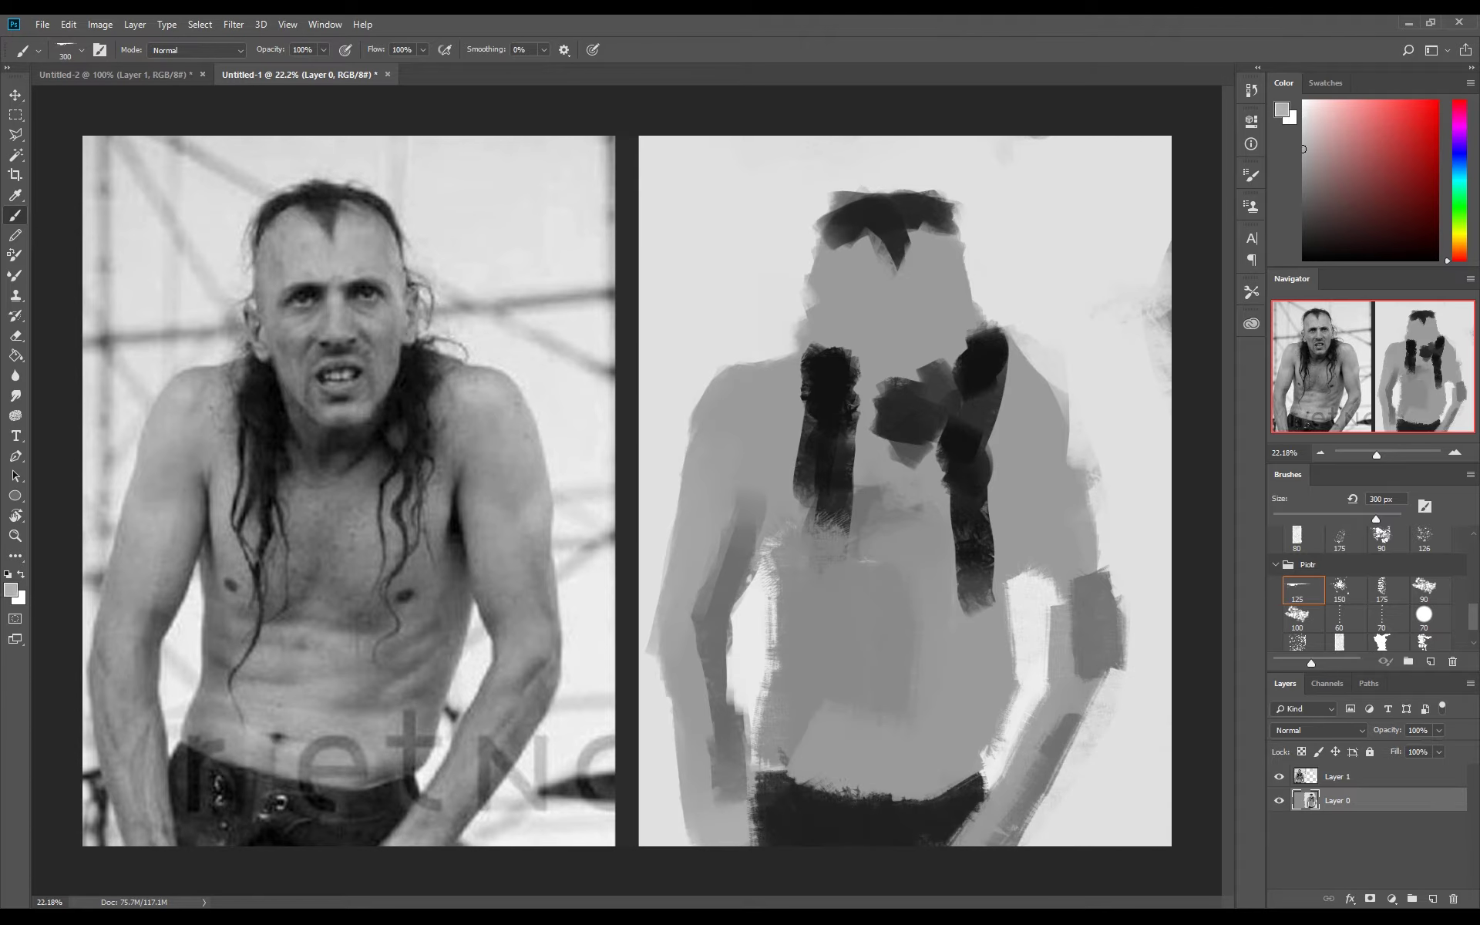
Step: Refine the side of the waist and the neighbouring upper arm with sampled skin tones
left_click_drag(1010, 639, 979, 743)
left_click(991, 678, "alt")
mouse_move(1076, 655)
left_mouse_down()
mouse_move(1002, 774)
mouse_move(998, 836)
mouse_move(1079, 517)
mouse_move(1045, 532)
left_mouse_up()
left_click_drag(1002, 632, 991, 570)
left_click(1081, 573, "alt")
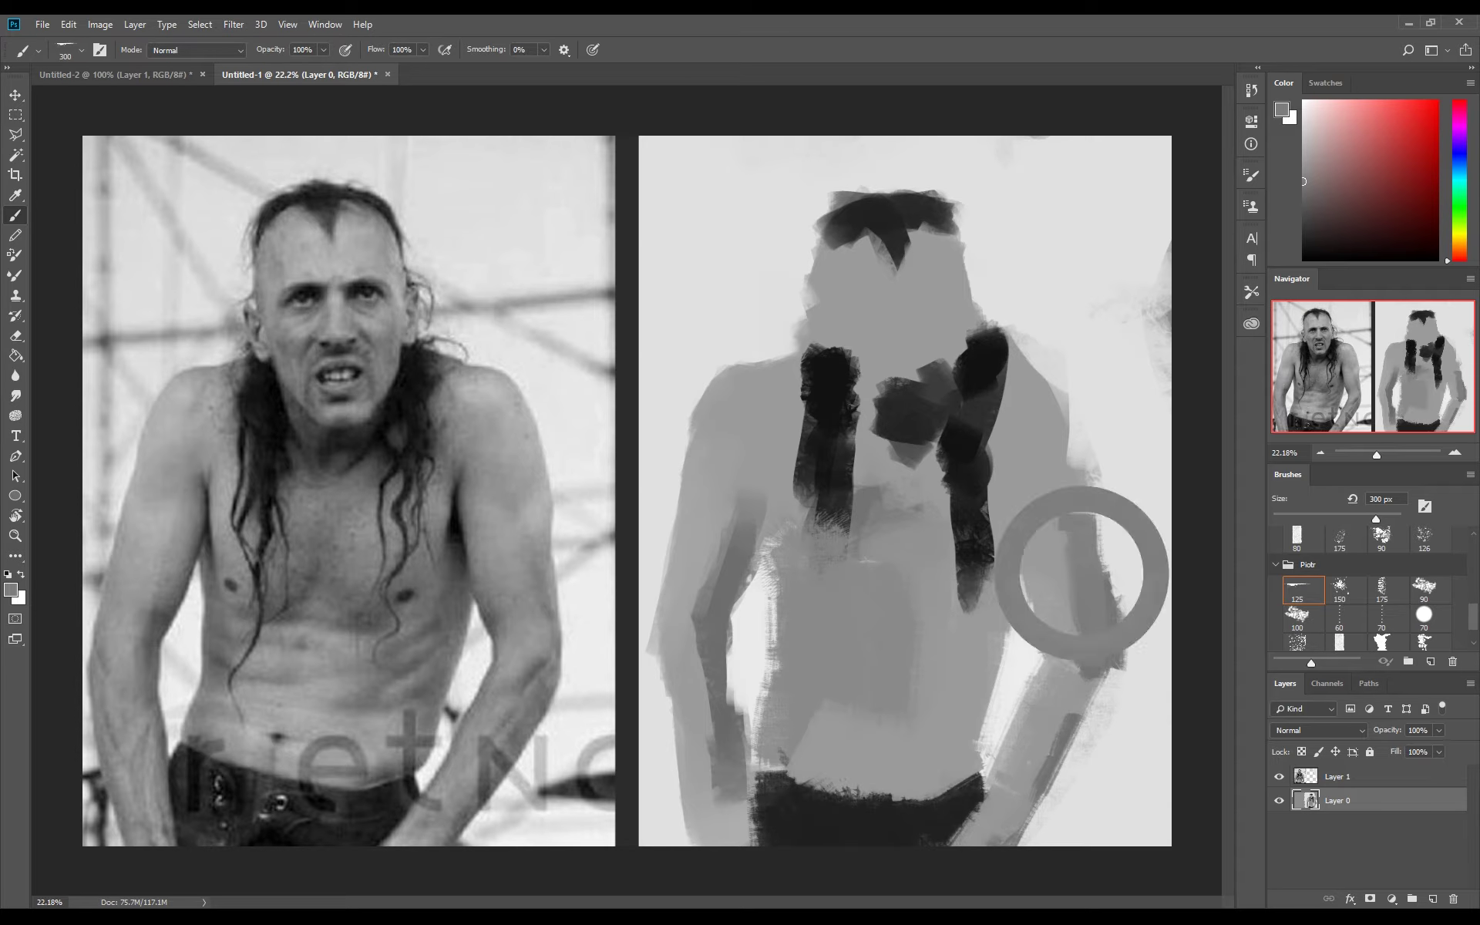
left_click_drag(1079, 562, 1056, 428)
Step: Erase the excess on Layer 1 beside the painted shoulder and upper arm, enlarging the eraser
left_click(1345, 777)
key("e")
left_click_drag(1110, 474, 1037, 362)
mouse_move(1118, 409)
left_mouse_down()
mouse_move(1018, 331)
mouse_move(1041, 320)
left_mouse_up()
key("bracketright")
key("bracketright")
key("bracketright")
key("bracketright")
key("bracketright")
key("bracketright")
mouse_move(1141, 524)
left_mouse_down()
mouse_move(1079, 308)
mouse_move(1113, 509)
mouse_move(1130, 432)
mouse_move(1076, 308)
left_mouse_up()
Step: Return to Layer 0 and brush the sampled light background tone over the area beside the shoulder
left_click(1345, 800)
key("b")
left_click(1141, 478, "alt")
left_click_drag(1160, 382, 1157, 242)
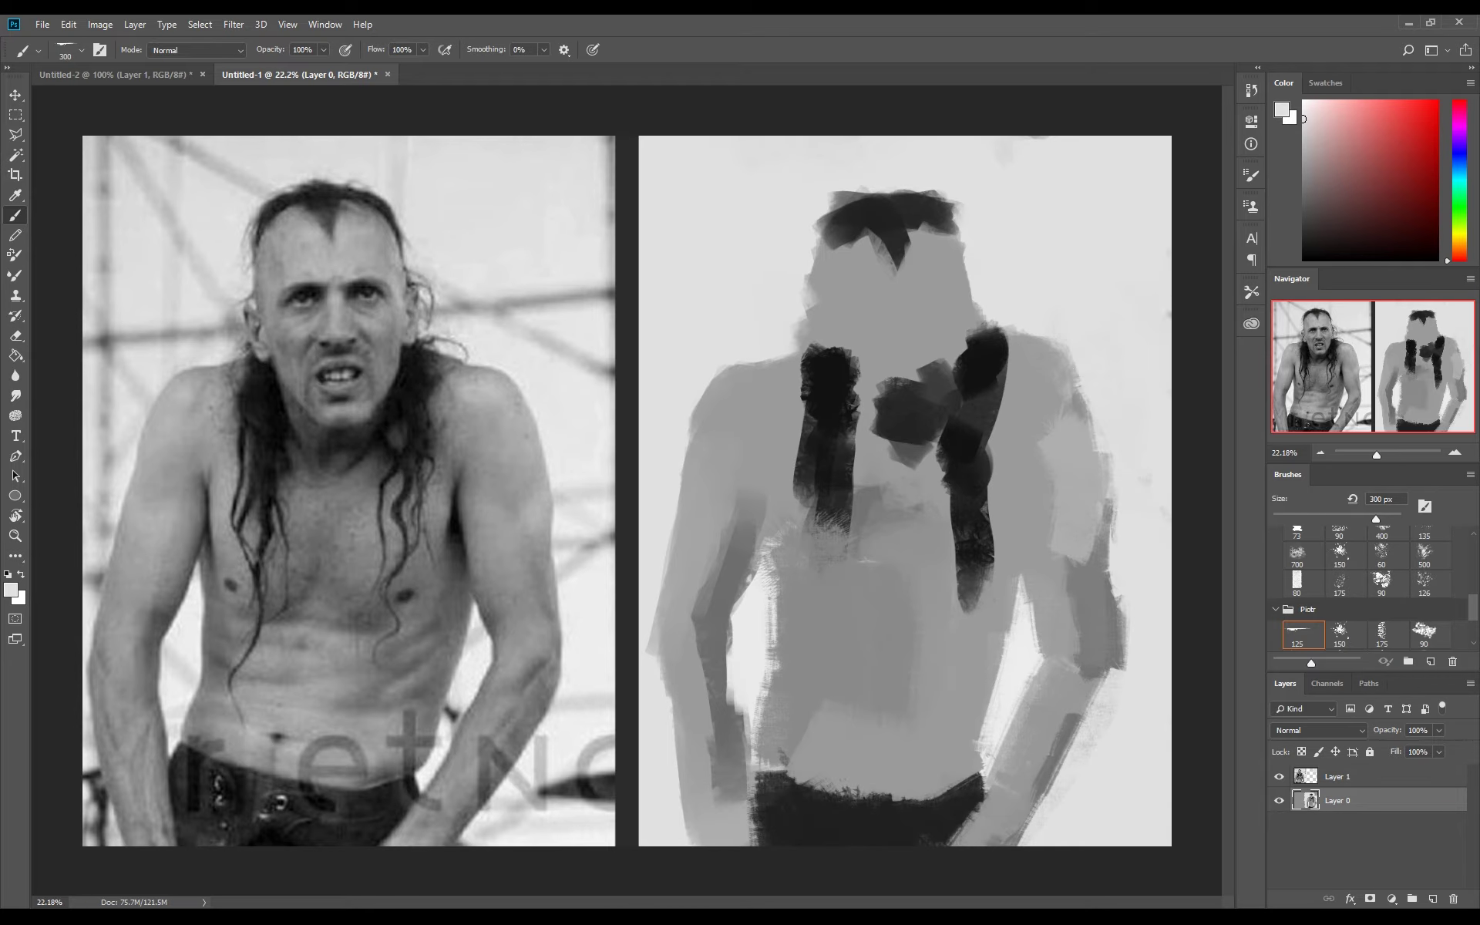
Step: Paint lighter sampled skin planes on the shoulder and upper arm beside the dark hair
left_click(1052, 393, "alt")
left_click_drag(1045, 385, 1010, 578)
left_click(1041, 463, "alt")
mouse_move(1018, 447)
left_mouse_down()
mouse_move(1002, 524)
mouse_move(1049, 539)
mouse_move(1032, 578)
left_mouse_up()
Step: Paint the dark armpit shadow and extend the long hair strand down the chest
left_click_drag(998, 524, 975, 601)
left_click(1010, 548, "alt")
left_click_drag(968, 589, 951, 713)
left_click_drag(975, 616, 960, 709)
left_click(1018, 540, "alt")
Step: Carve the chest and throat between the hair masses with sampled skin and dark tones
mouse_move(960, 505)
left_mouse_down()
mouse_move(925, 428)
mouse_move(921, 582)
mouse_move(914, 439)
left_mouse_up()
left_click(917, 494, "alt")
mouse_move(913, 501)
left_mouse_down()
mouse_move(917, 397)
mouse_move(887, 408)
left_mouse_up()
left_click(925, 401, "alt")
left_click_drag(894, 401, 936, 416)
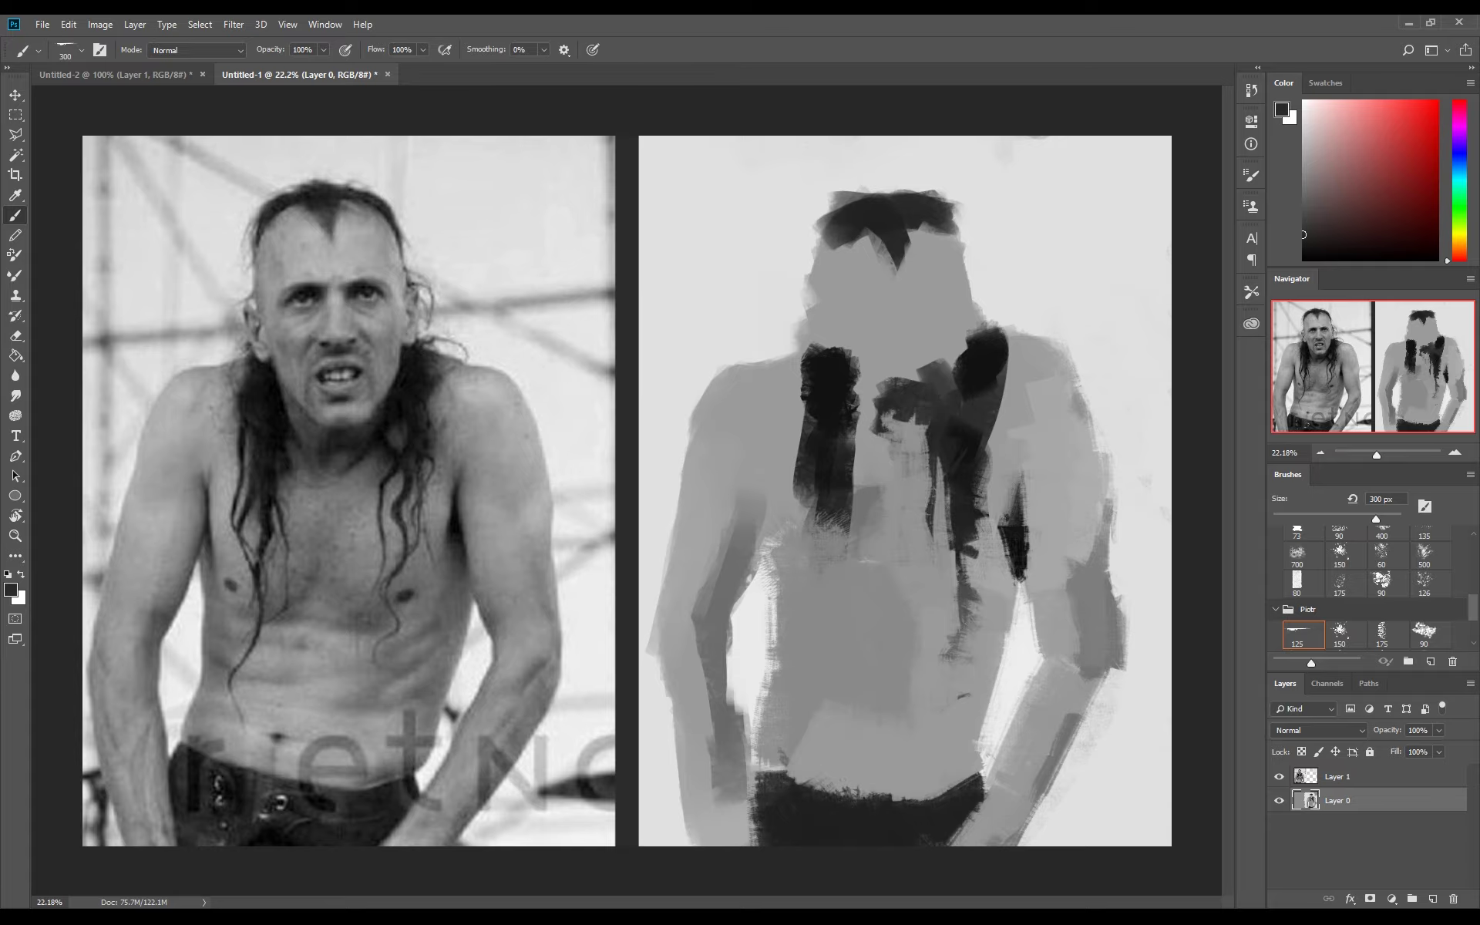
Step: Shape the chin and the neck shadow beneath it with tones sampled around the jaw
mouse_move(879, 363)
left_mouse_down()
mouse_move(932, 377)
mouse_move(910, 404)
mouse_move(940, 385)
left_mouse_up()
left_click(898, 362, "alt")
left_click(886, 363, "alt")
left_click(844, 362, "alt")
mouse_move(844, 363)
left_mouse_down()
mouse_move(879, 428)
mouse_move(929, 470)
left_mouse_up()
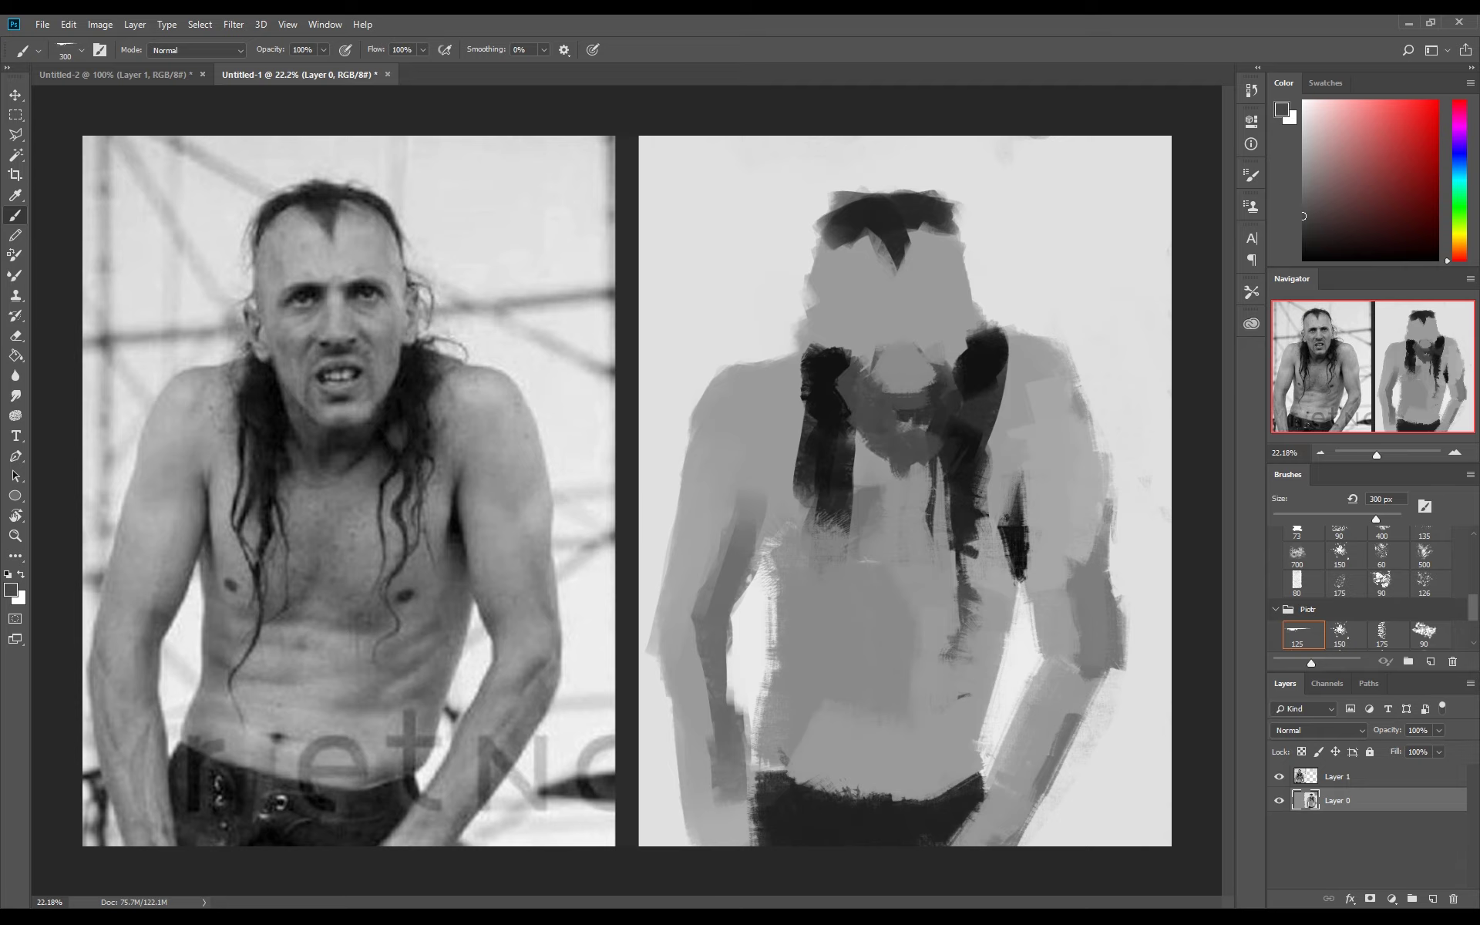
Step: Paint the dark armpit crease on the opposite side and blend the skin around it with sampled greys
left_click_drag(771, 540, 794, 586)
left_click(779, 540, "alt")
left_click_drag(763, 494, 801, 601)
left_click_drag(717, 509, 755, 551)
left_click_drag(744, 478, 790, 563)
left_click(771, 493, "alt")
left_click_drag(759, 463, 783, 555)
Step: Extend the other long hair strand down to the ribs and trim its edges with sampled skin tones
scroll(561, 544, "up", 1)
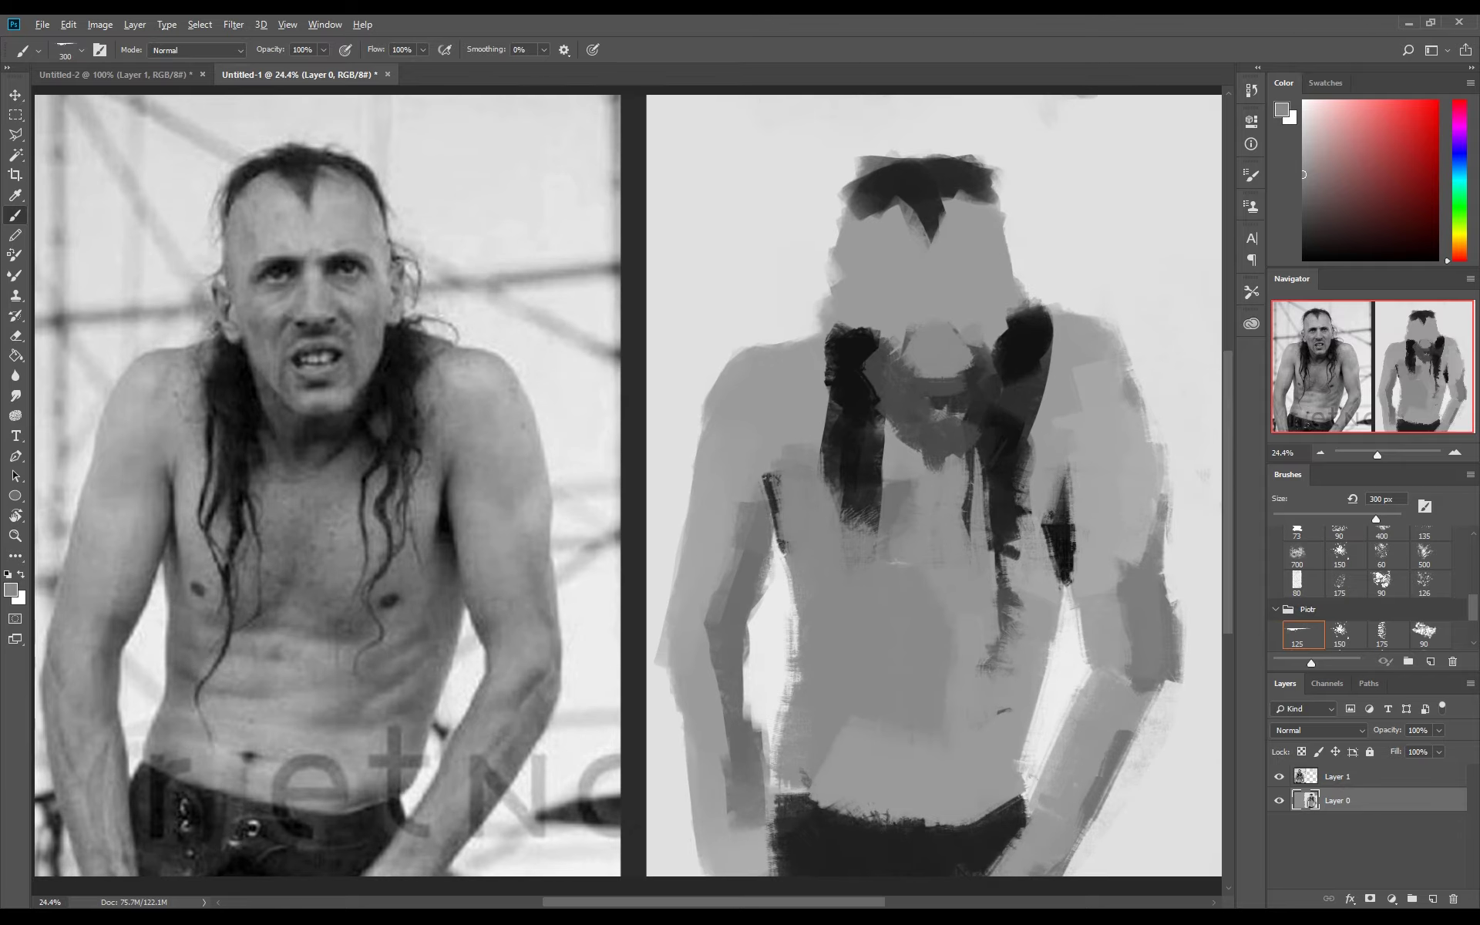
left_click(859, 443, "alt")
left_click_drag(864, 443, 860, 679)
left_click(871, 632, "alt")
left_click_drag(863, 586, 863, 663)
left_click_drag(871, 493, 875, 624)
left_click(856, 440, "alt")
left_click_drag(867, 431, 883, 567)
left_click(898, 532, "alt")
left_click_drag(887, 474, 894, 566)
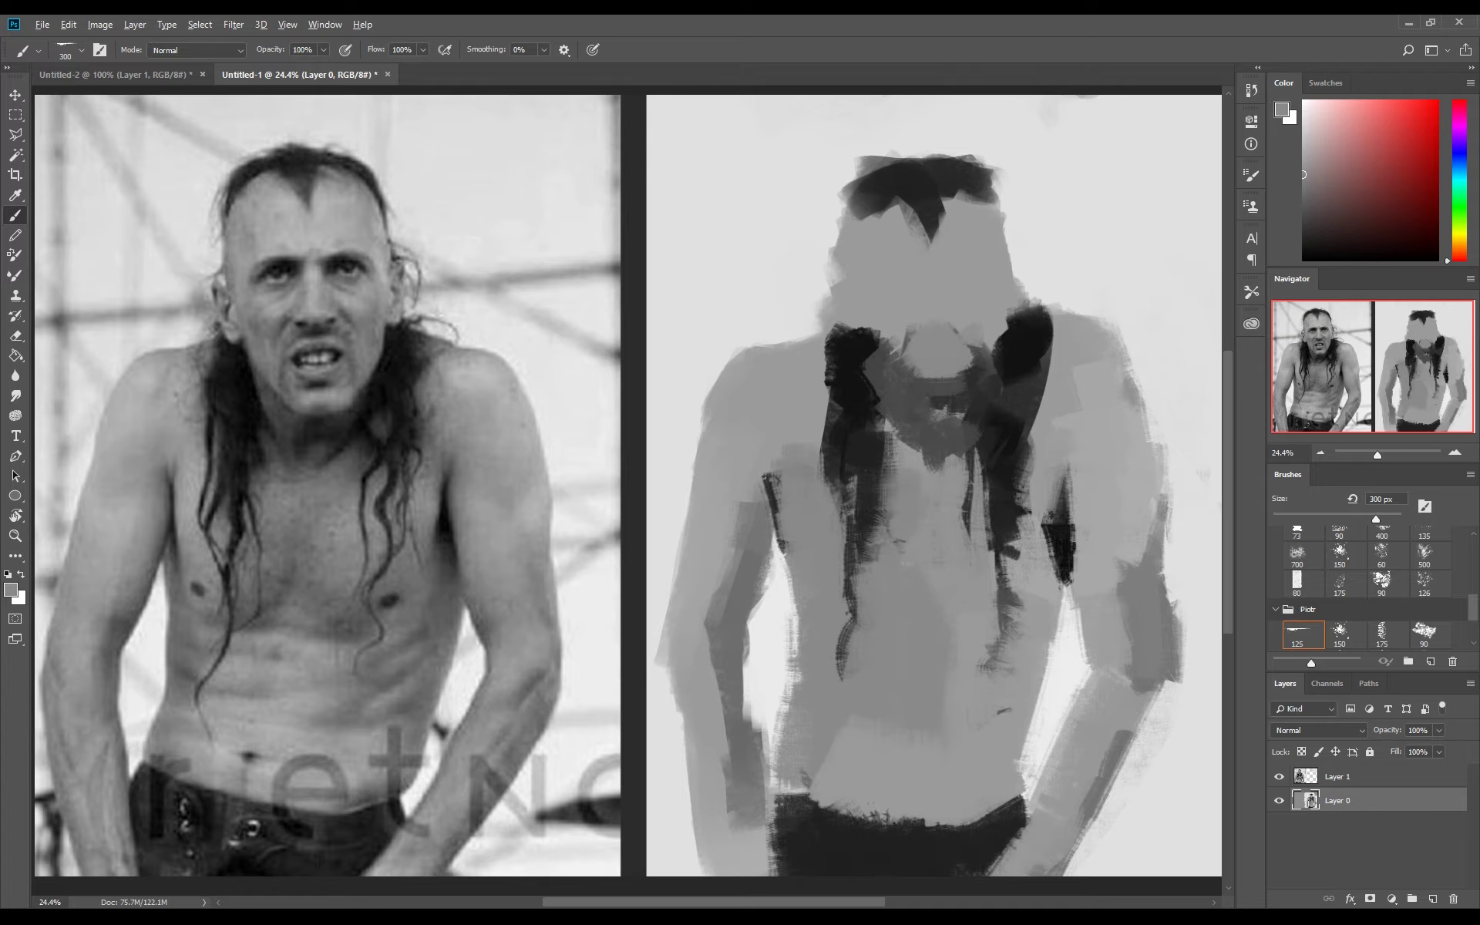
Step: Reshape the jaw, cheek and side of the head with sampled skin and background tones
left_click_drag(956, 385, 879, 308)
left_click_drag(871, 370, 890, 285)
left_click(806, 308, "alt")
mouse_move(825, 332)
left_mouse_down()
mouse_move(840, 286)
mouse_move(879, 309)
left_mouse_up()
left_click(855, 254, "alt")
left_click_drag(840, 239, 844, 299)
left_click(864, 277, "alt")
Step: Trim the opposite temple and side of the hair with sampled background and dark tones
left_click(990, 181, "alt")
left_click_drag(986, 177, 1002, 239)
left_click(1025, 231, "alt")
left_click_drag(1002, 204, 1018, 251)
left_click(987, 177, "alt")
mouse_move(991, 162)
left_mouse_down()
mouse_move(1017, 251)
mouse_move(979, 204)
left_mouse_up()
Step: Rework the outline of the hair over the skull and temple using sampled dark and light tones
left_click(1029, 216, "alt")
mouse_move(856, 166)
left_mouse_down()
mouse_move(933, 154)
mouse_move(828, 232)
mouse_move(847, 169)
mouse_move(879, 154)
mouse_move(871, 220)
left_mouse_up()
left_click(894, 185, "alt")
left_click(871, 254, "alt")
left_click(894, 178, "alt")
left_click(817, 185, "alt")
mouse_move(805, 162)
left_mouse_down()
mouse_move(844, 227)
mouse_move(909, 227)
mouse_move(971, 201)
mouse_move(913, 193)
mouse_move(952, 173)
mouse_move(909, 181)
left_mouse_up()
left_click(894, 177, "alt")
mouse_move(879, 185)
left_mouse_down()
mouse_move(918, 143)
mouse_move(956, 137)
left_mouse_up()
Step: Reduce the brush to 150 px and refine the widow's peak and the rounded top of the hair
key("bracketleft")
key("bracketleft")
key("bracketleft")
key("bracketleft")
left_click_drag(909, 212, 928, 185)
left_click(925, 231, "alt")
mouse_move(902, 224)
left_mouse_down()
mouse_move(925, 181)
mouse_move(937, 228)
left_mouse_up()
left_click_drag(894, 146, 956, 143)
left_click(948, 165, "alt")
mouse_move(923, 155)
left_mouse_down()
mouse_move(956, 145)
mouse_move(1002, 204)
left_mouse_up()
Step: Adjust the side of the face around the ear with sampled tones
left_click(1033, 254, "alt")
left_click(948, 166, "alt")
left_click_drag(1018, 278, 999, 355)
left_click(1033, 277, "alt")
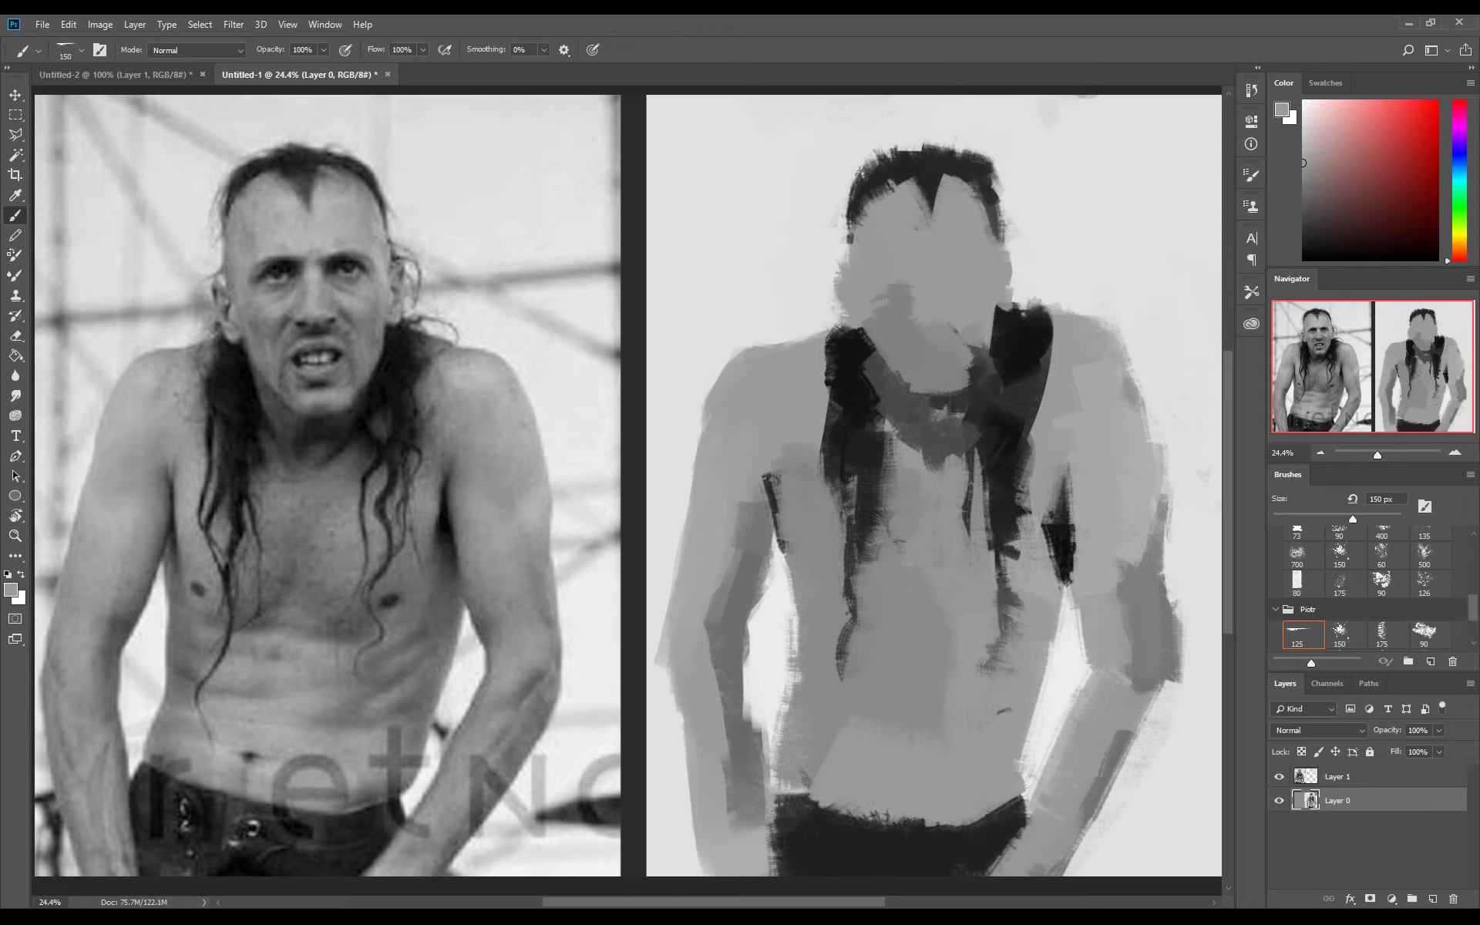
left_click(1033, 270, "alt")
mouse_move(1017, 248)
left_mouse_down()
mouse_move(1045, 304)
mouse_move(983, 246)
mouse_move(993, 266)
left_mouse_up()
Step: Add loose dark curls beside the ear and touch up the widow's peak with sampled tones
left_click(1002, 323, "alt")
left_click(1079, 231, "alt")
left_click(983, 250, "alt")
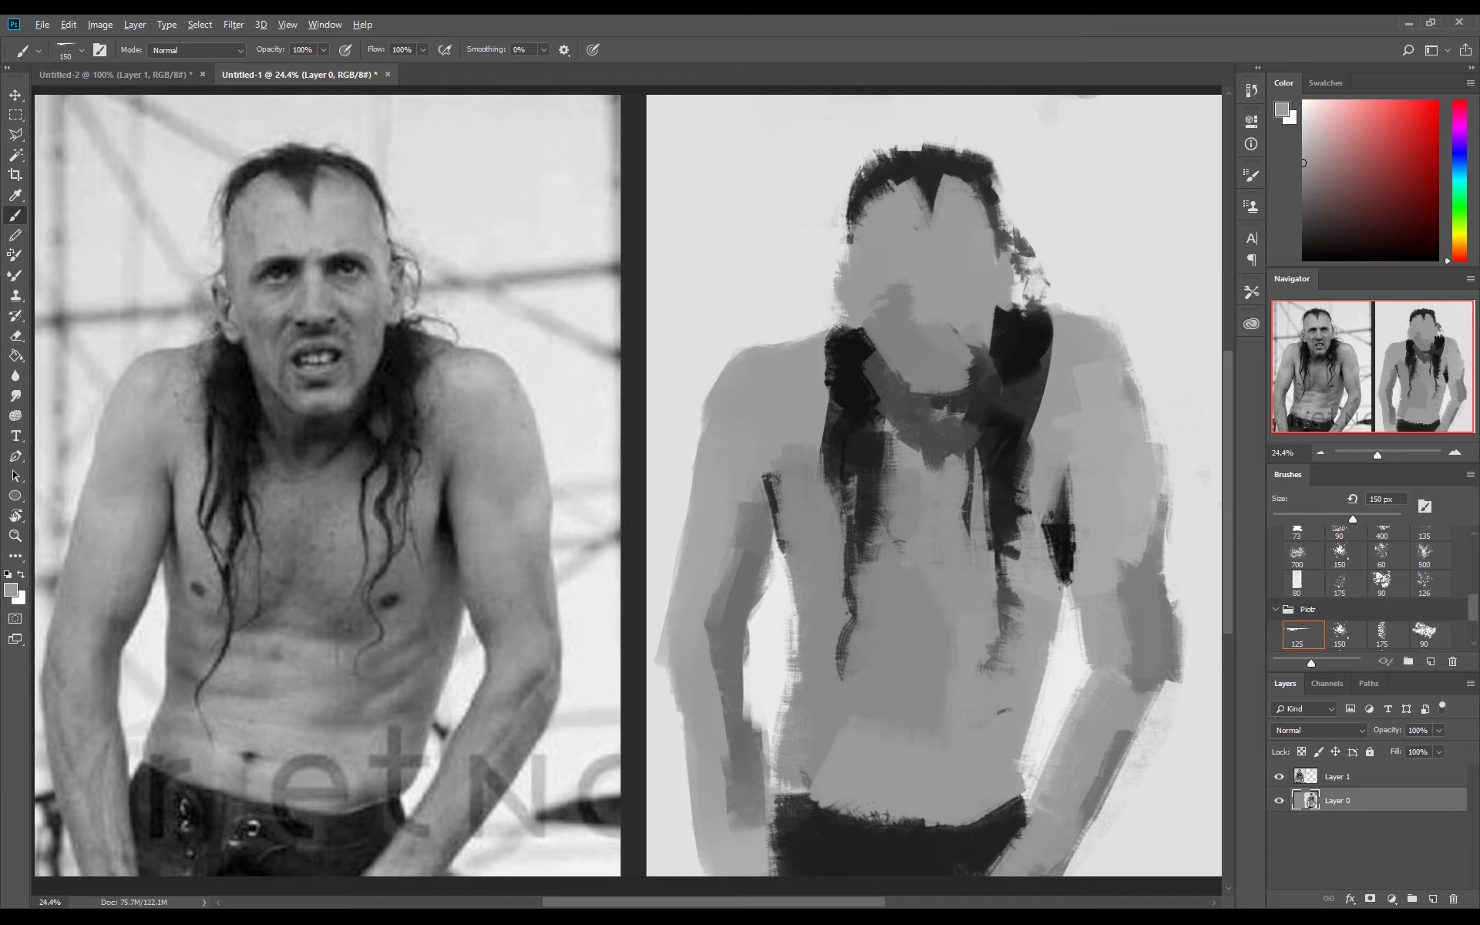
left_click(969, 172, "alt")
mouse_move(925, 179)
left_mouse_down()
mouse_move(934, 214)
mouse_move(934, 196)
left_mouse_up()
left_click(937, 206, "alt")
Step: Flip the canvas horizontally and paint a darker sampled shadow along the outer forearm
key("ctrl+shift+h")
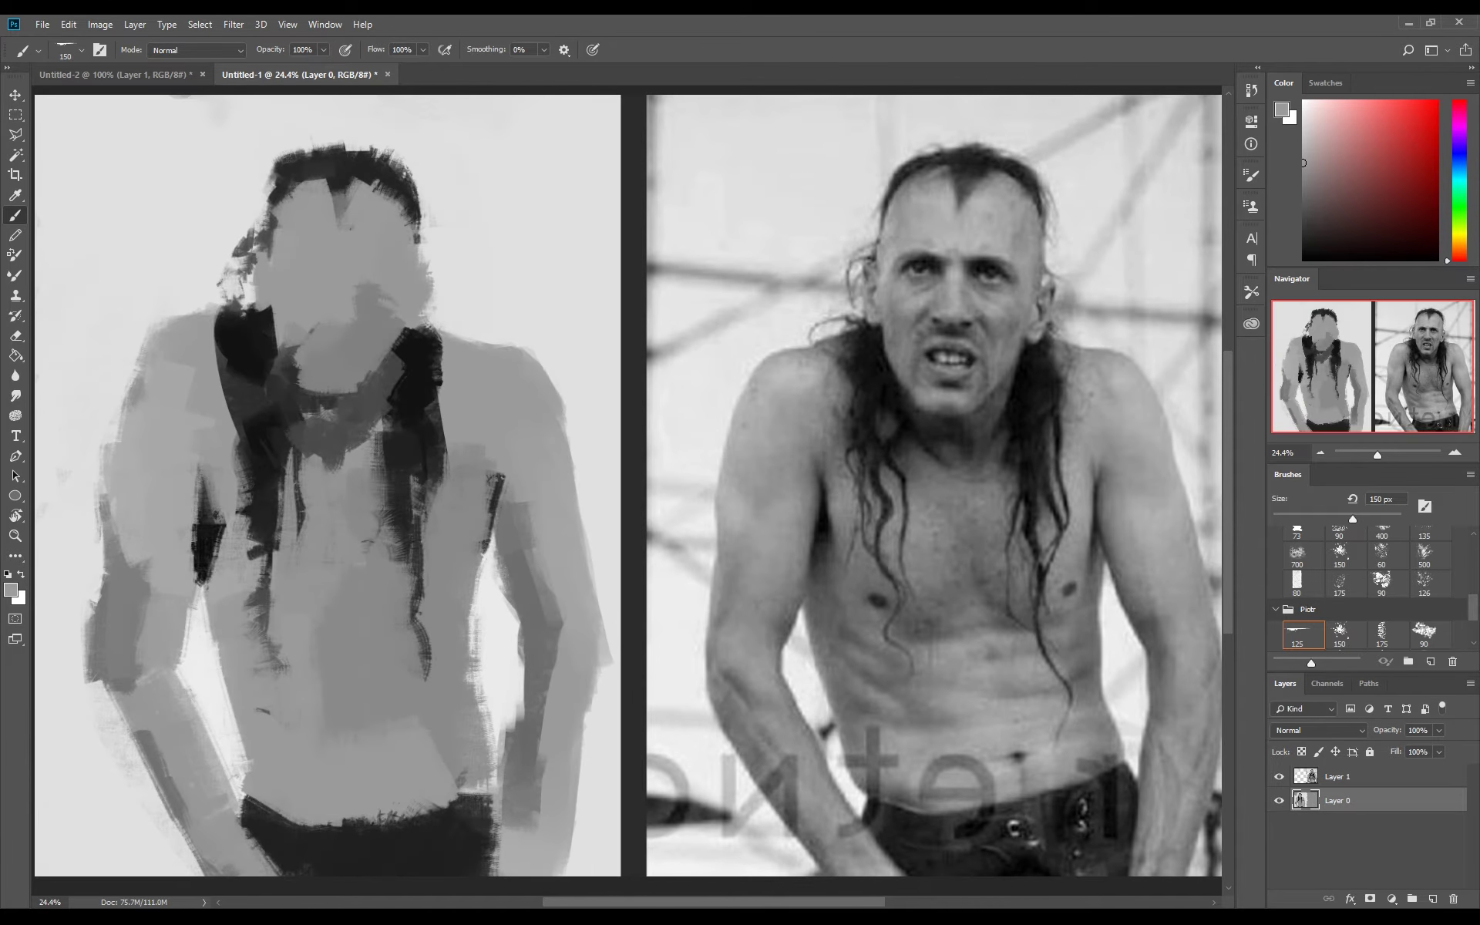
left_click(735, 725, "alt")
left_click_drag(108, 674, 162, 821)
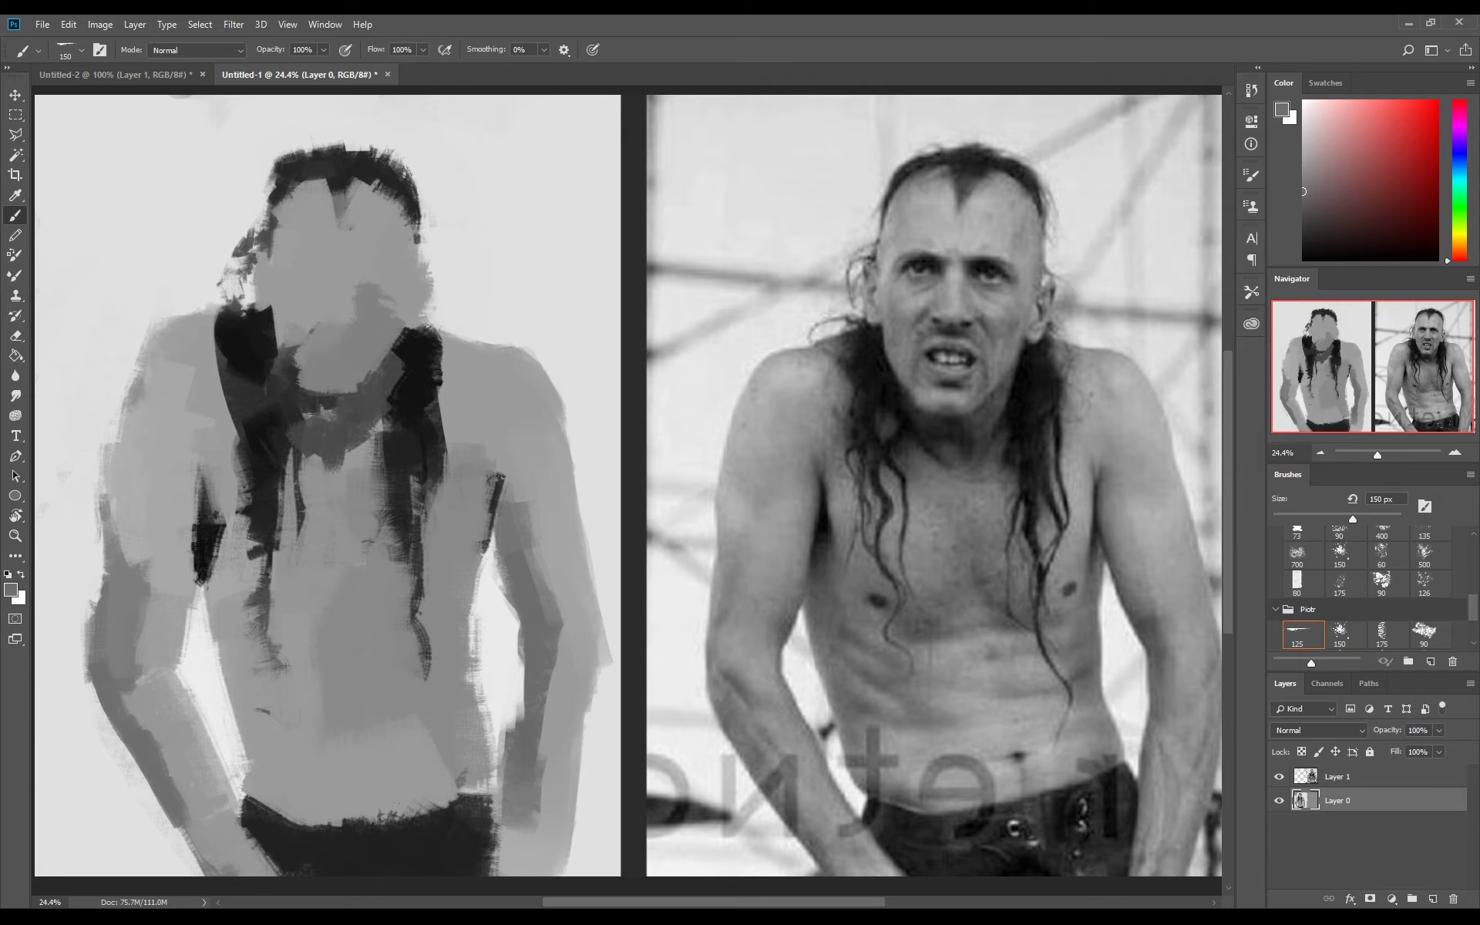
Step: Refine the outer contour and the shading of the upper arm above the elbow with sampled greys
left_click_drag(119, 532, 108, 574)
left_click_drag(112, 497, 99, 574)
left_click(117, 516, "alt")
left_click_drag(117, 497, 123, 531)
mouse_move(107, 435)
left_mouse_down()
mouse_move(118, 547)
mouse_move(142, 617)
left_mouse_up()
left_click(142, 586, "alt")
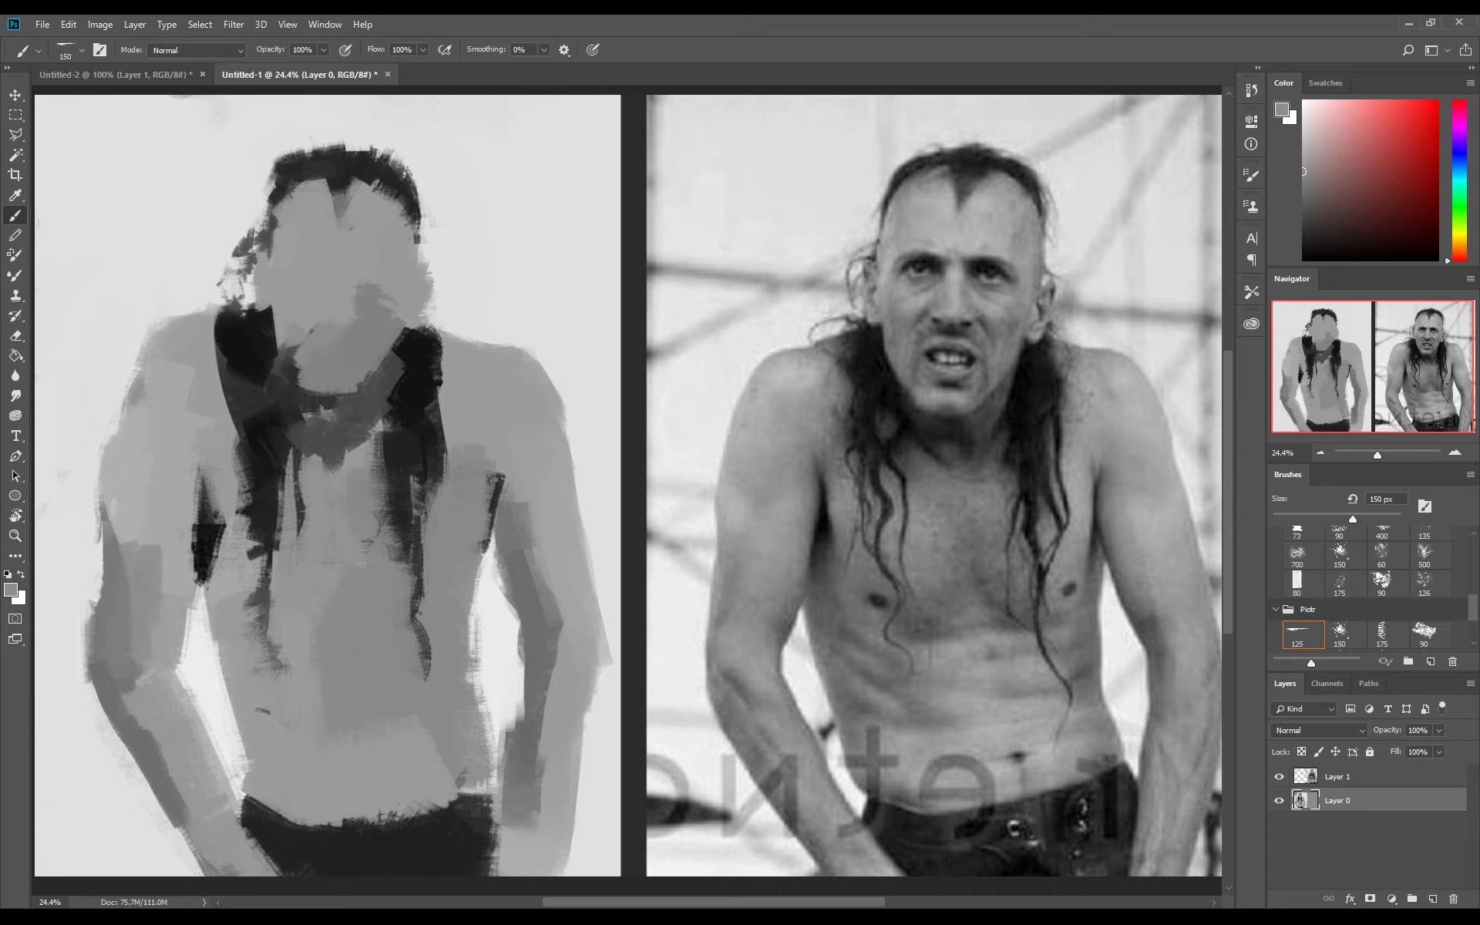
left_click_drag(141, 512, 143, 571)
Step: Paint a soft mid-grey shadow across the front of the same arm's shoulder
mouse_move(147, 432)
left_mouse_down()
mouse_move(154, 493)
mouse_move(189, 470)
mouse_move(209, 420)
mouse_move(189, 377)
mouse_move(192, 420)
left_mouse_up()
left_click(177, 385, "alt")
left_click_drag(185, 416, 204, 436)
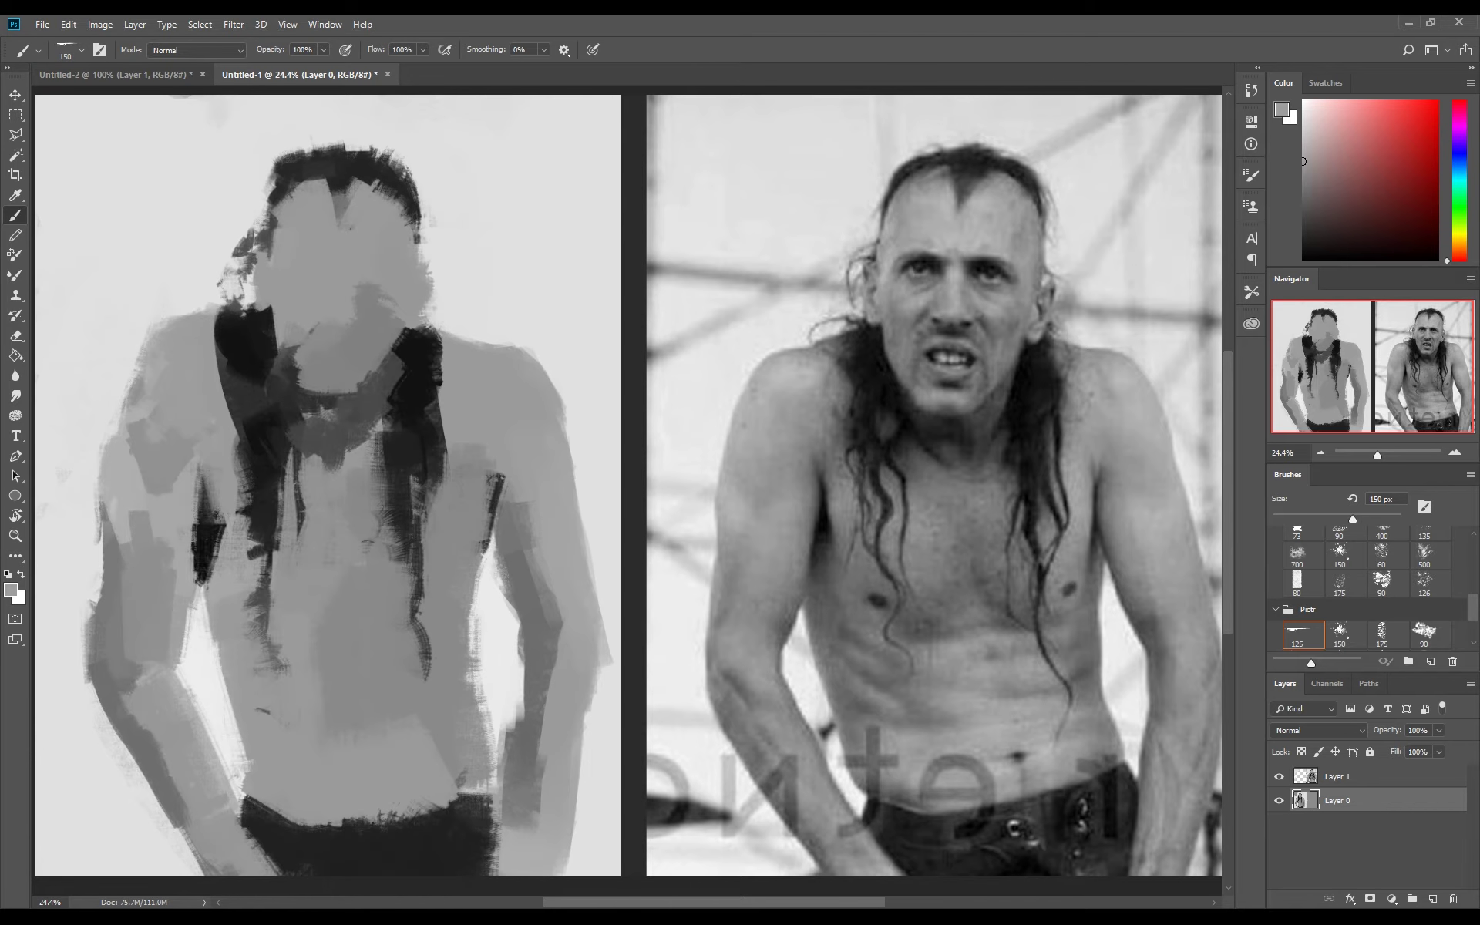
Step: Paint dark slanted strokes for the rib and abdominal folds on the side of the torso
left_click_drag(234, 626, 337, 688)
mouse_move(242, 686)
left_mouse_down()
mouse_move(333, 728)
mouse_move(339, 767)
mouse_move(348, 749)
left_mouse_up()
left_click(270, 763, "alt")
left_click_drag(274, 693, 312, 711)
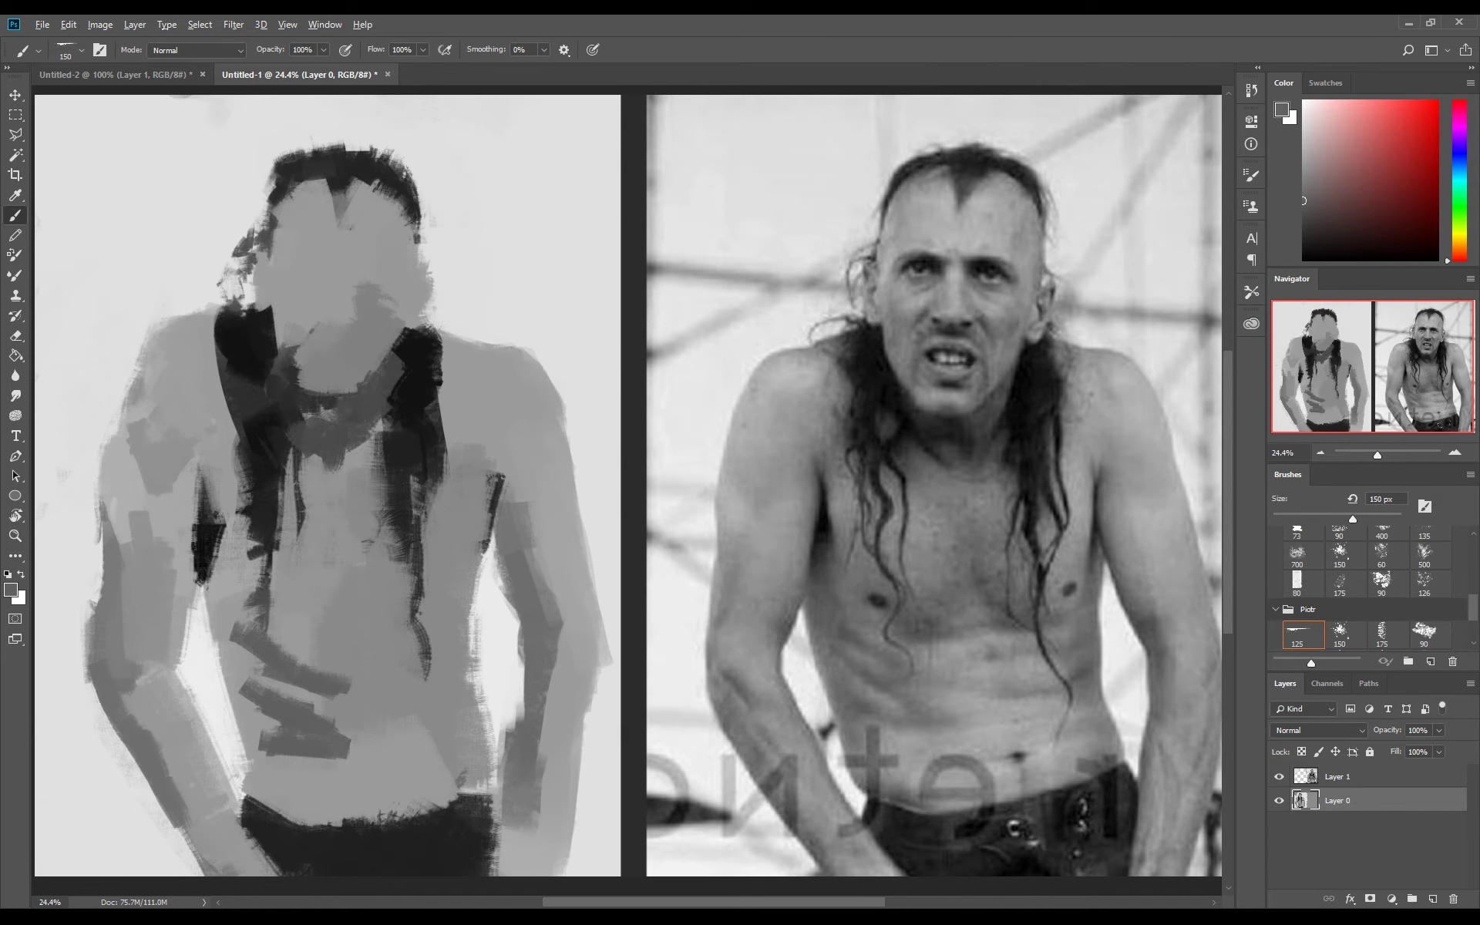
Step: Extend the rib shadows with sampled dark greys and join them up along the side of the torso to the armpit
mouse_move(219, 669)
left_mouse_down()
mouse_move(268, 742)
mouse_move(318, 744)
mouse_move(316, 703)
left_mouse_up()
left_click(293, 771, "alt")
left_click(232, 663, "alt")
mouse_move(212, 629)
left_mouse_down()
mouse_move(272, 690)
mouse_move(240, 679)
left_mouse_up()
left_click_drag(225, 571, 205, 628)
left_click(202, 540, "alt")
mouse_move(236, 539)
left_mouse_down()
mouse_move(220, 624)
mouse_move(197, 563)
mouse_move(244, 556)
left_mouse_up()
left_click(202, 539, "alt")
left_click(185, 555, "alt")
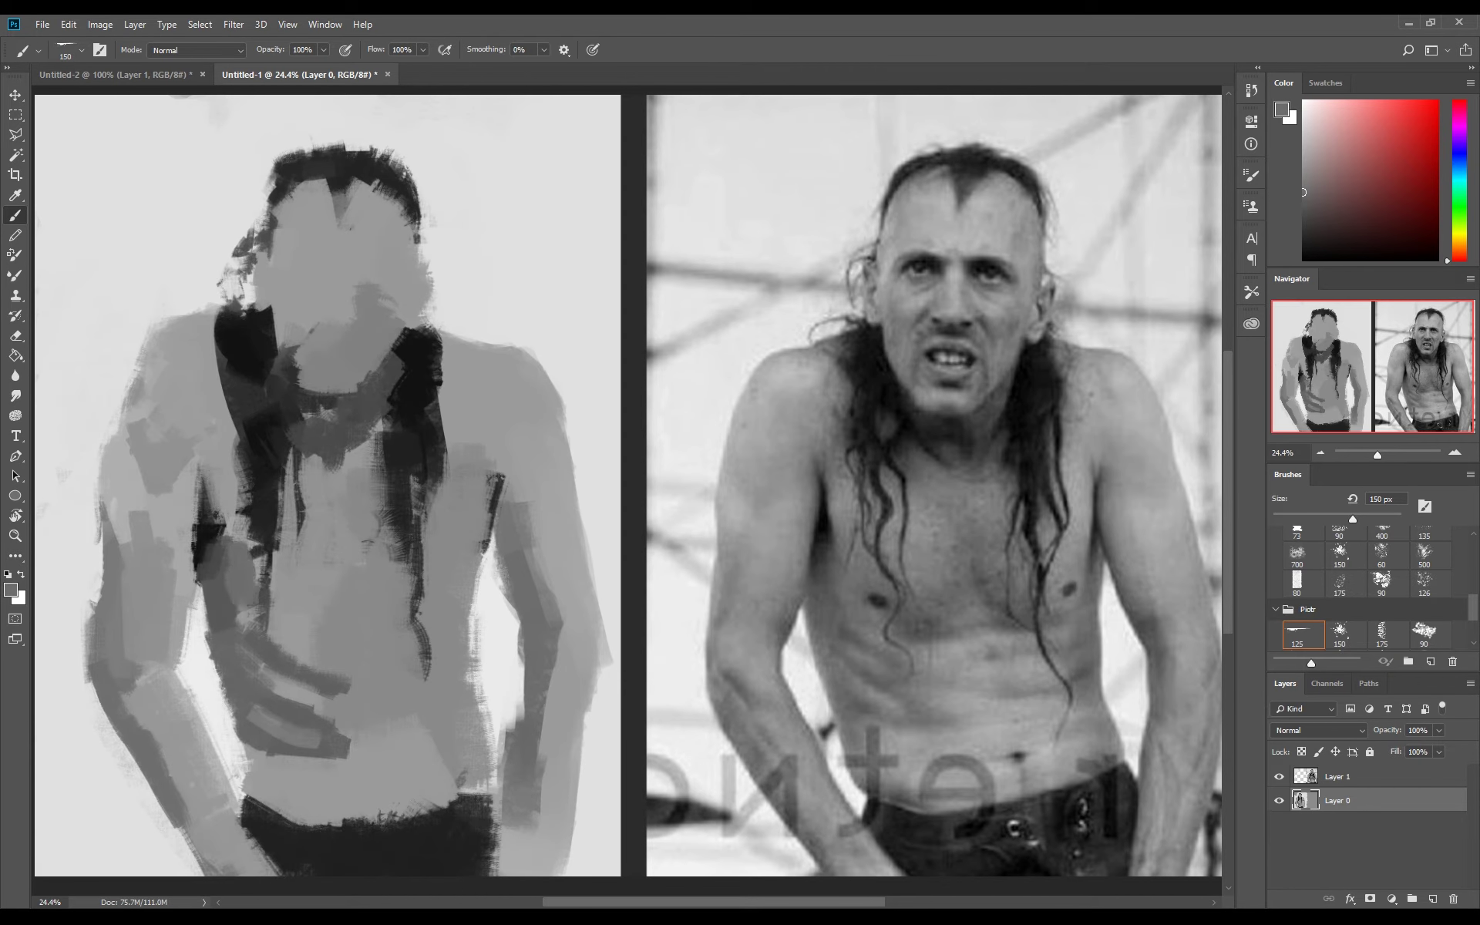
Step: Block in mid-grey shadows down the centre and underside of the chest, and add a dark nipple
mouse_move(285, 636)
left_mouse_down()
mouse_move(352, 586)
mouse_move(401, 632)
mouse_move(324, 566)
mouse_move(345, 501)
mouse_move(278, 593)
left_mouse_up()
left_click(332, 539, "alt")
left_click(303, 601, "alt")
mouse_move(333, 532)
left_mouse_down()
mouse_move(293, 598)
mouse_move(386, 582)
left_mouse_up()
left_click(362, 555, "alt")
mouse_move(276, 643)
left_mouse_down()
mouse_move(333, 630)
mouse_move(268, 607)
left_mouse_up()
left_click(268, 603, "alt")
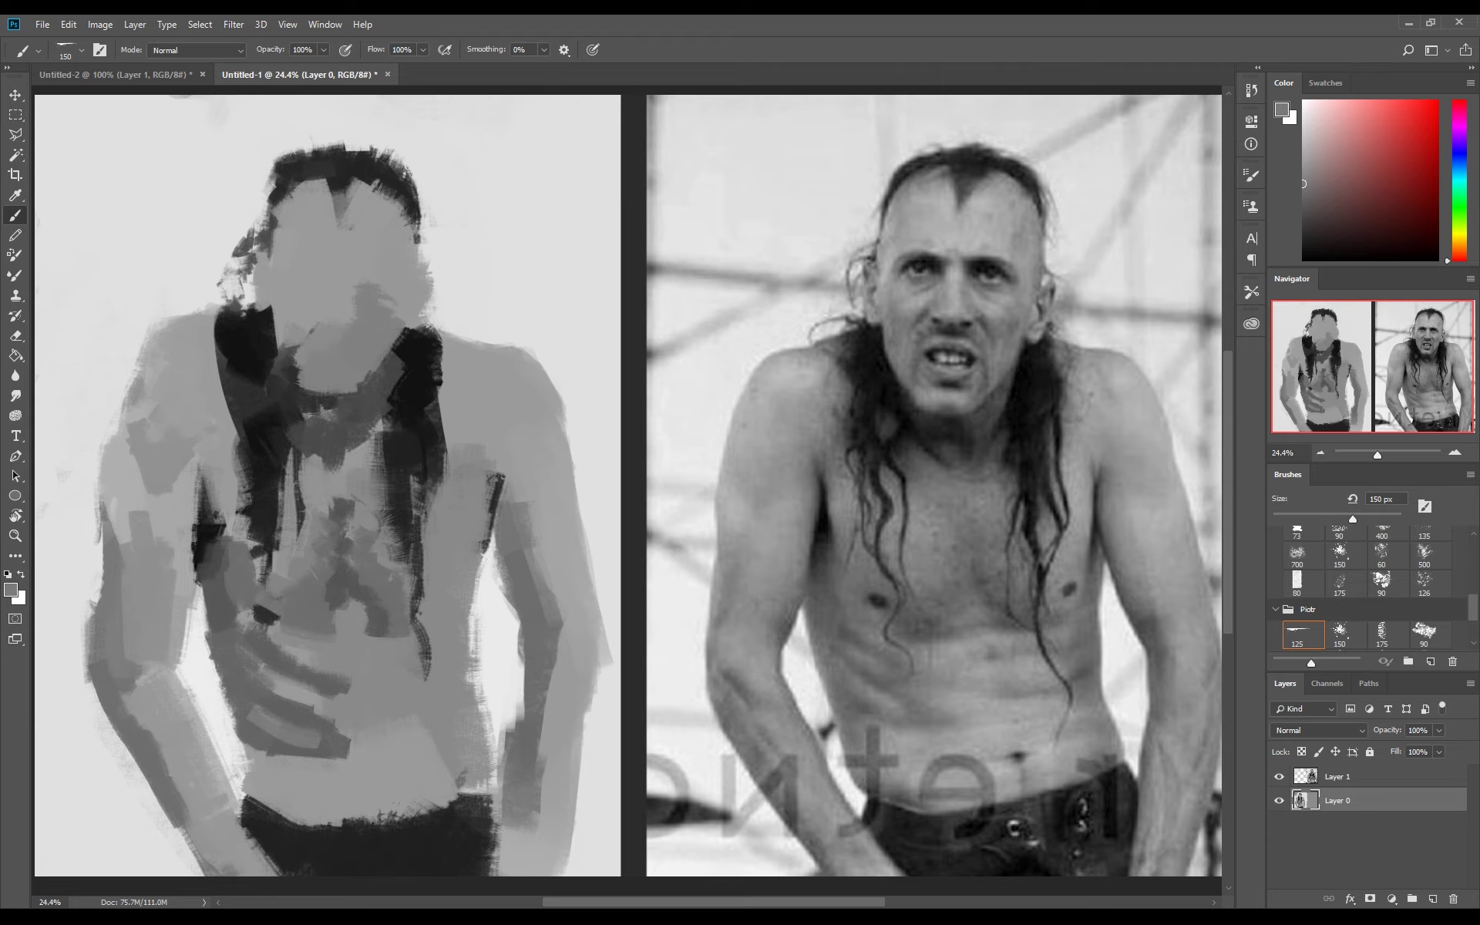
Step: Paint the other dark nipple and adjust the skin tones around it with sampled greys
left_click(443, 595, "alt")
left_click_drag(435, 592, 448, 598)
left_click(447, 599)
left_click(447, 599, "alt")
left_click(416, 633, "alt")
left_click_drag(430, 626, 445, 620)
Step: Paint the shadow under the chest and up that side of the torso, and darken the adjoining armpit
mouse_move(379, 663)
left_mouse_down()
mouse_move(474, 659)
mouse_move(501, 528)
left_mouse_up()
left_click(509, 593, "alt")
left_click_drag(508, 617, 508, 525)
left_click(524, 570, "alt")
mouse_move(524, 593)
left_mouse_down()
mouse_move(525, 544)
mouse_move(508, 513)
mouse_move(490, 504)
mouse_move(490, 523)
mouse_move(493, 487)
left_mouse_up()
left_click(490, 539, "alt")
left_click(501, 501, "alt")
left_click(478, 539, "alt")
mouse_move(485, 535)
left_mouse_down()
mouse_move(486, 489)
mouse_move(511, 498)
left_mouse_up()
left_click(513, 540, "alt")
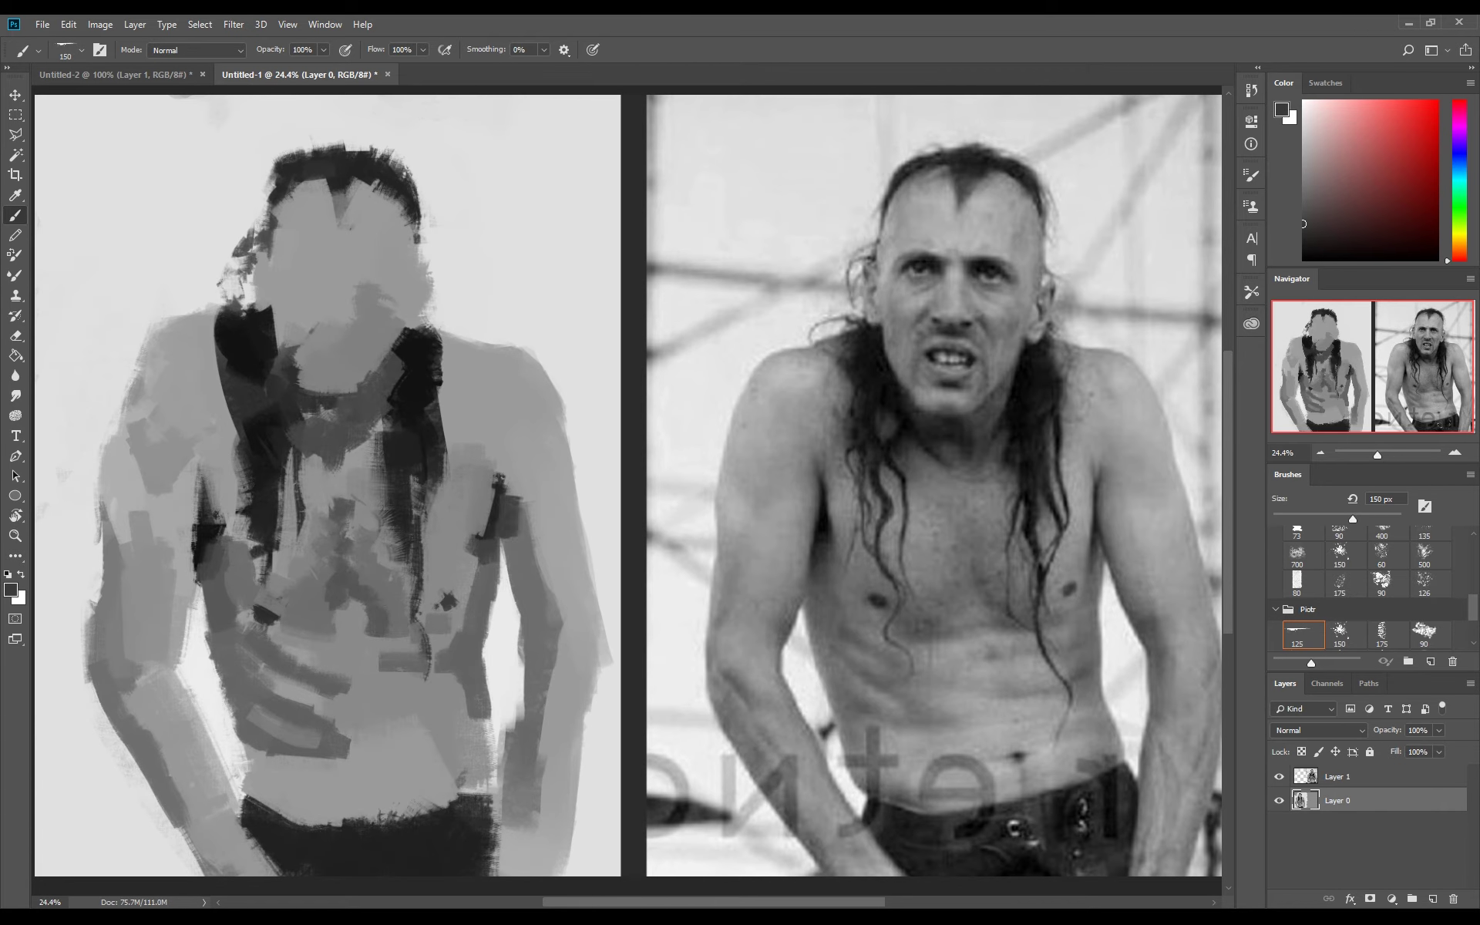
Step: Refine the shading on the adjoining upper arm and darken the inner edge of its forearm
left_click(521, 539, "alt")
mouse_move(513, 562)
left_mouse_down()
mouse_move(507, 490)
mouse_move(566, 499)
left_mouse_up()
mouse_move(547, 613)
left_mouse_down()
mouse_move(540, 705)
mouse_move(509, 790)
left_mouse_up()
left_click(570, 670, "alt")
left_click(586, 733, "alt")
Step: Reshape the dark waistband of the trousers and trim its hip edge with sampled skin grey
mouse_move(509, 713)
left_mouse_down()
mouse_move(493, 774)
mouse_move(462, 809)
mouse_move(324, 817)
left_mouse_up()
left_click(463, 832, "alt")
left_click(432, 760, "alt")
left_click_drag(462, 771, 335, 809)
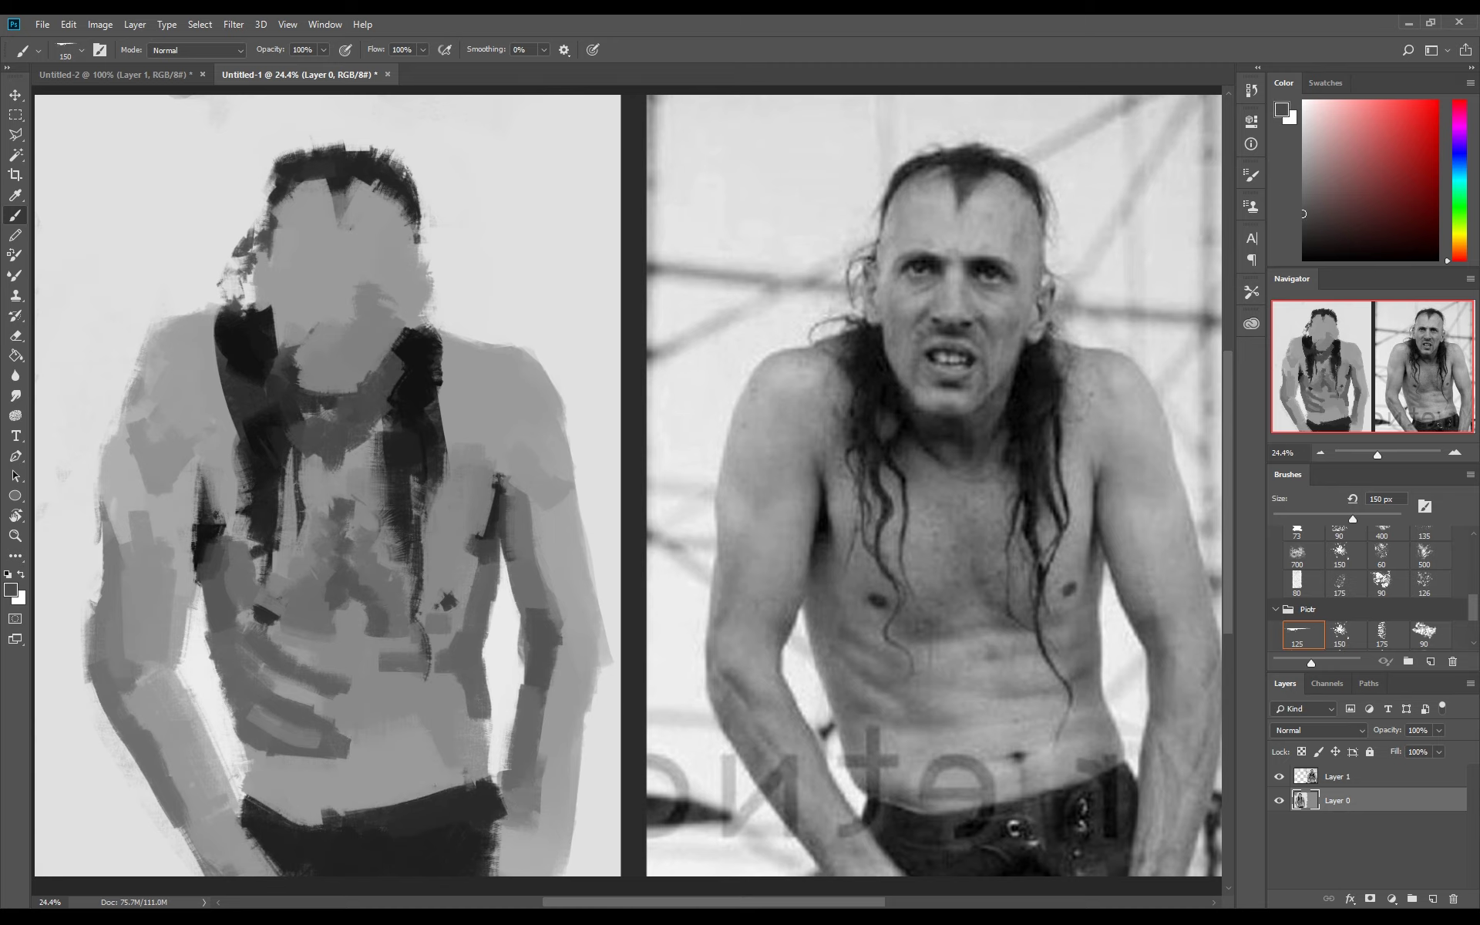
left_click(231, 756, "alt")
mouse_move(235, 771)
left_mouse_down()
mouse_move(262, 848)
mouse_move(243, 753)
left_mouse_up()
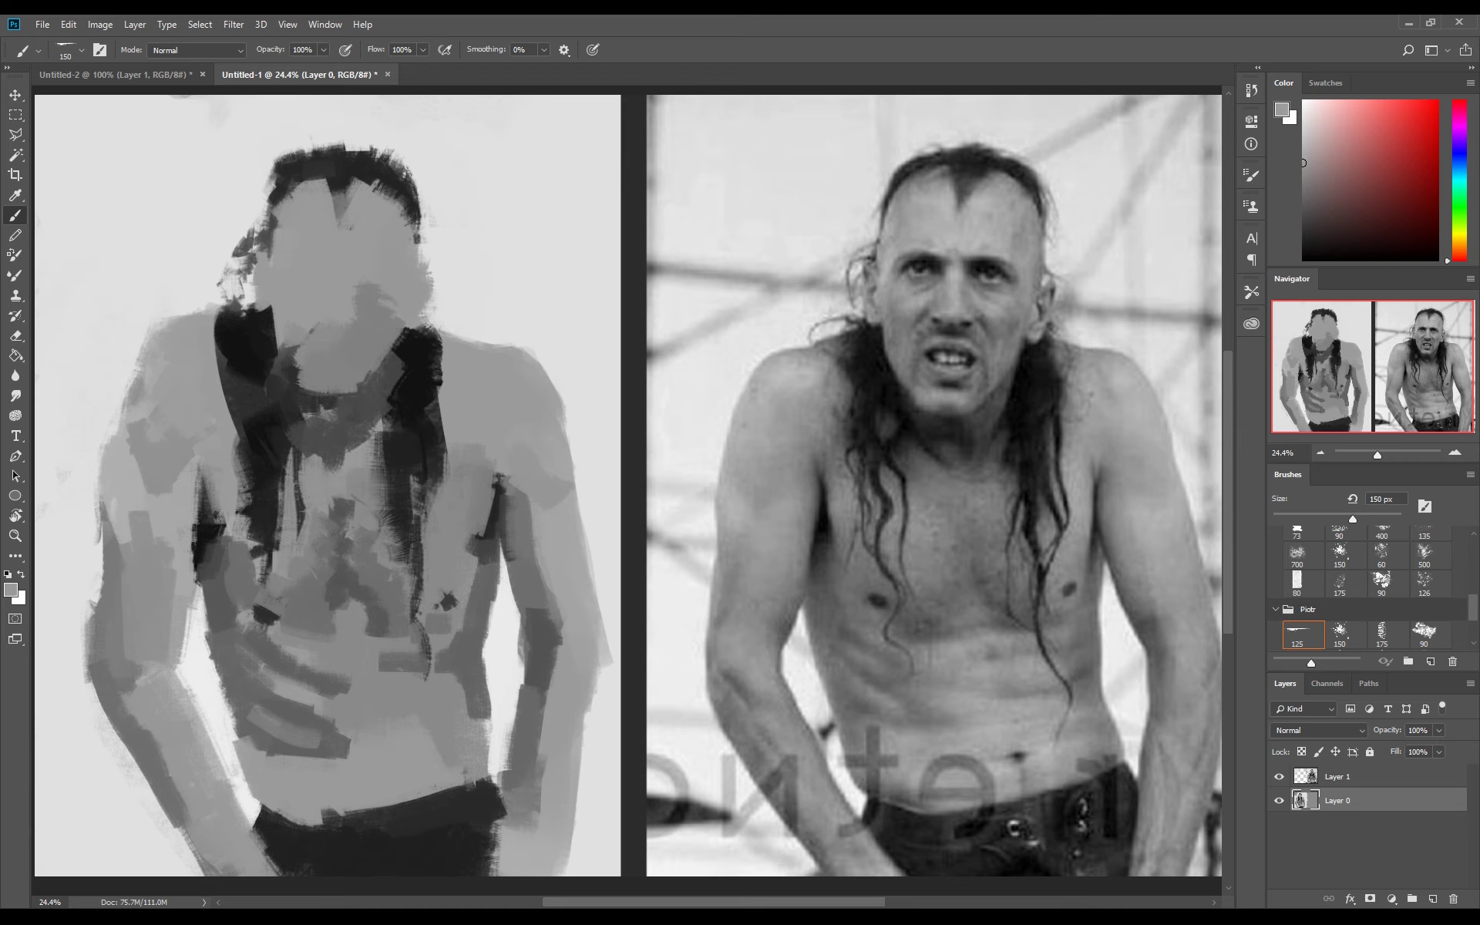
Step: Dab a small dark navel on the lower abdomen just above the waistband
left_click(389, 767)
left_click(408, 771, "alt")
left_click(397, 774)
Step: Refine the edge between the jaw, neck and dark hair using sampled greys
left_click(292, 362, "alt")
left_click(308, 331, "alt")
mouse_move(296, 393)
left_mouse_down()
mouse_move(274, 304)
mouse_move(274, 350)
left_mouse_up()
left_click(285, 362, "alt")
left_click(308, 323, "alt")
Step: Paint mid-grey skin over the outer edge of the hair and shade the top of the adjoining shoulder
left_click(232, 346, "alt")
left_click(193, 362, "alt")
left_click_drag(231, 416, 227, 336)
mouse_move(227, 405)
left_mouse_down()
mouse_move(205, 316)
mouse_move(154, 339)
left_mouse_up()
left_click(231, 343, "alt")
left_click(196, 363, "alt")
mouse_move(235, 409)
left_mouse_down()
mouse_move(208, 343)
mouse_move(220, 378)
left_mouse_up()
left_click(193, 363, "alt")
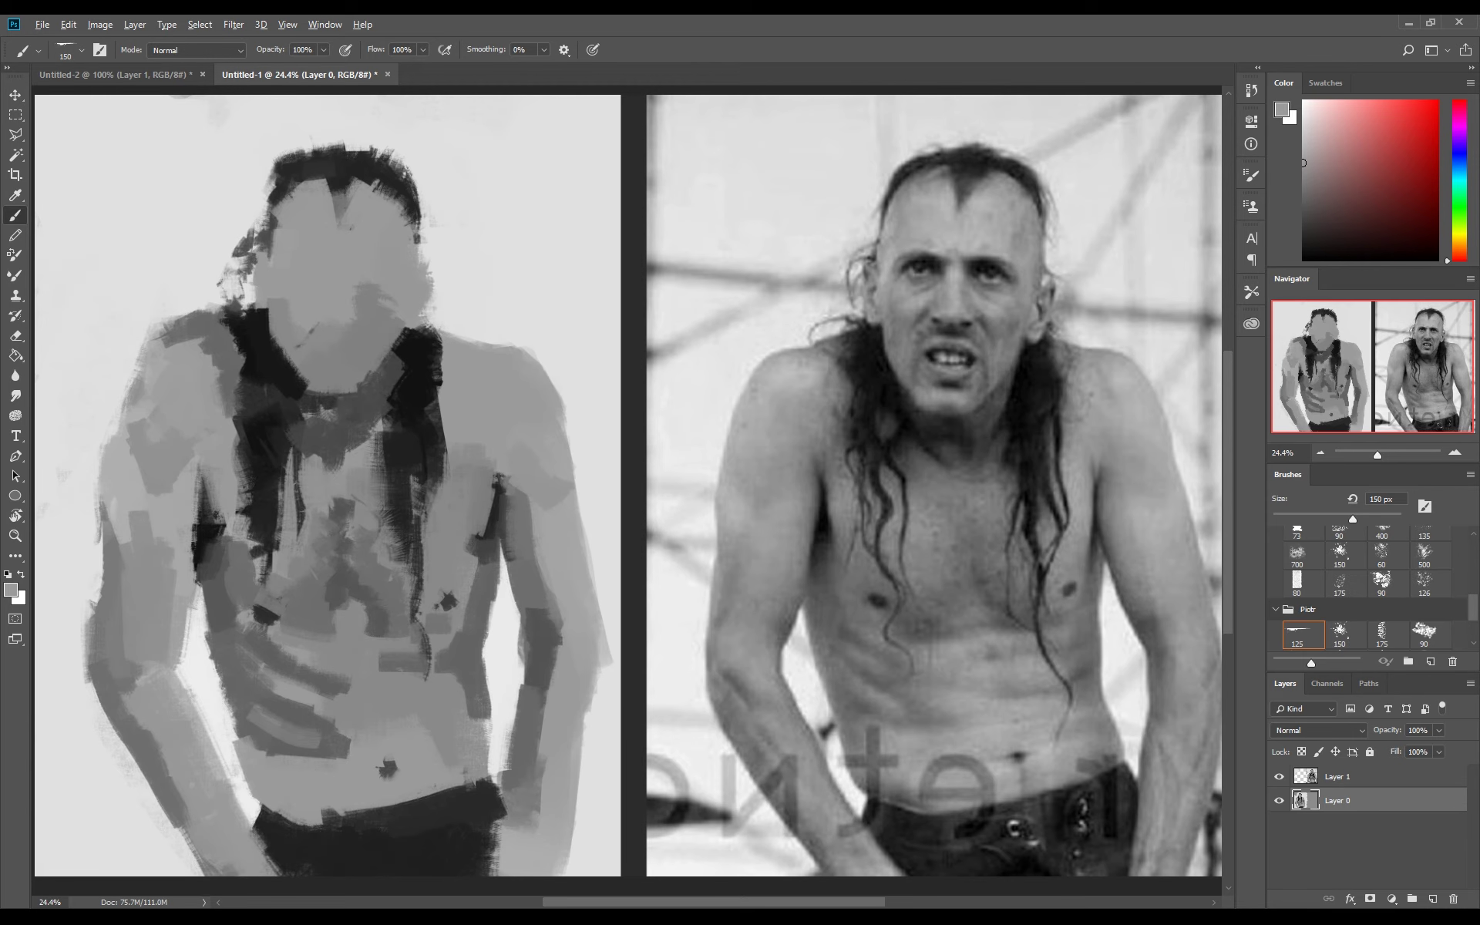
Step: Trim the outer contour of the same shoulder with the light background grey
left_click(155, 363, "alt")
left_click_drag(127, 432, 123, 370)
left_click_drag(123, 389, 158, 331)
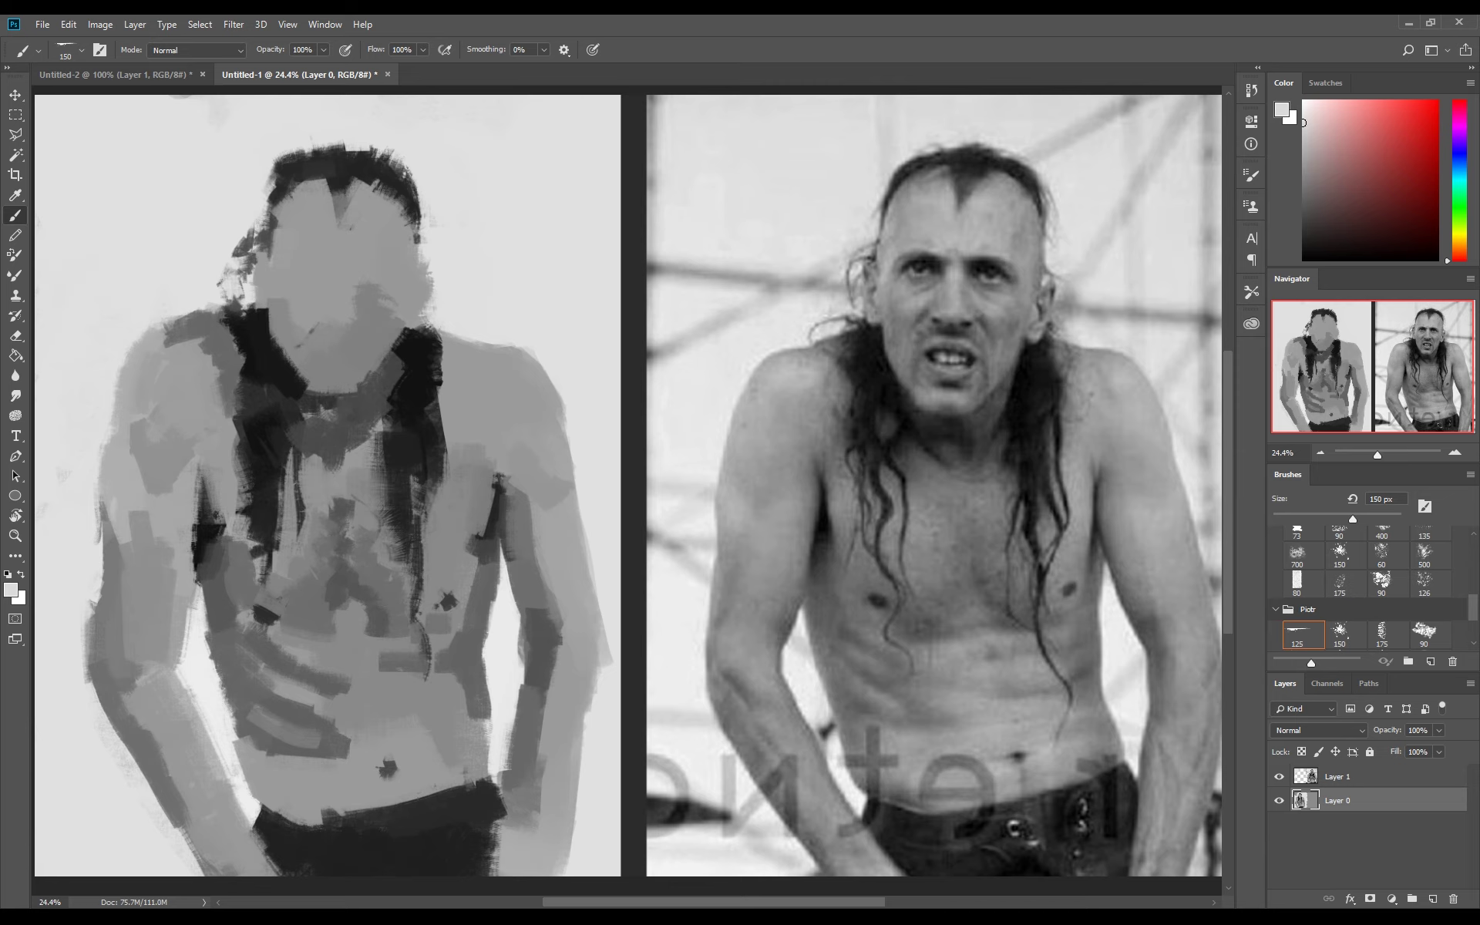
Step: Clean up the forearm beside the trousers, refining its edges and fill with sampled greys
left_click(539, 770, "alt")
left_click_drag(455, 879, 609, 717)
left_click_drag(501, 875, 505, 821)
left_click_drag(551, 875, 574, 790)
left_click(555, 771, "alt")
left_click_drag(586, 756, 593, 690)
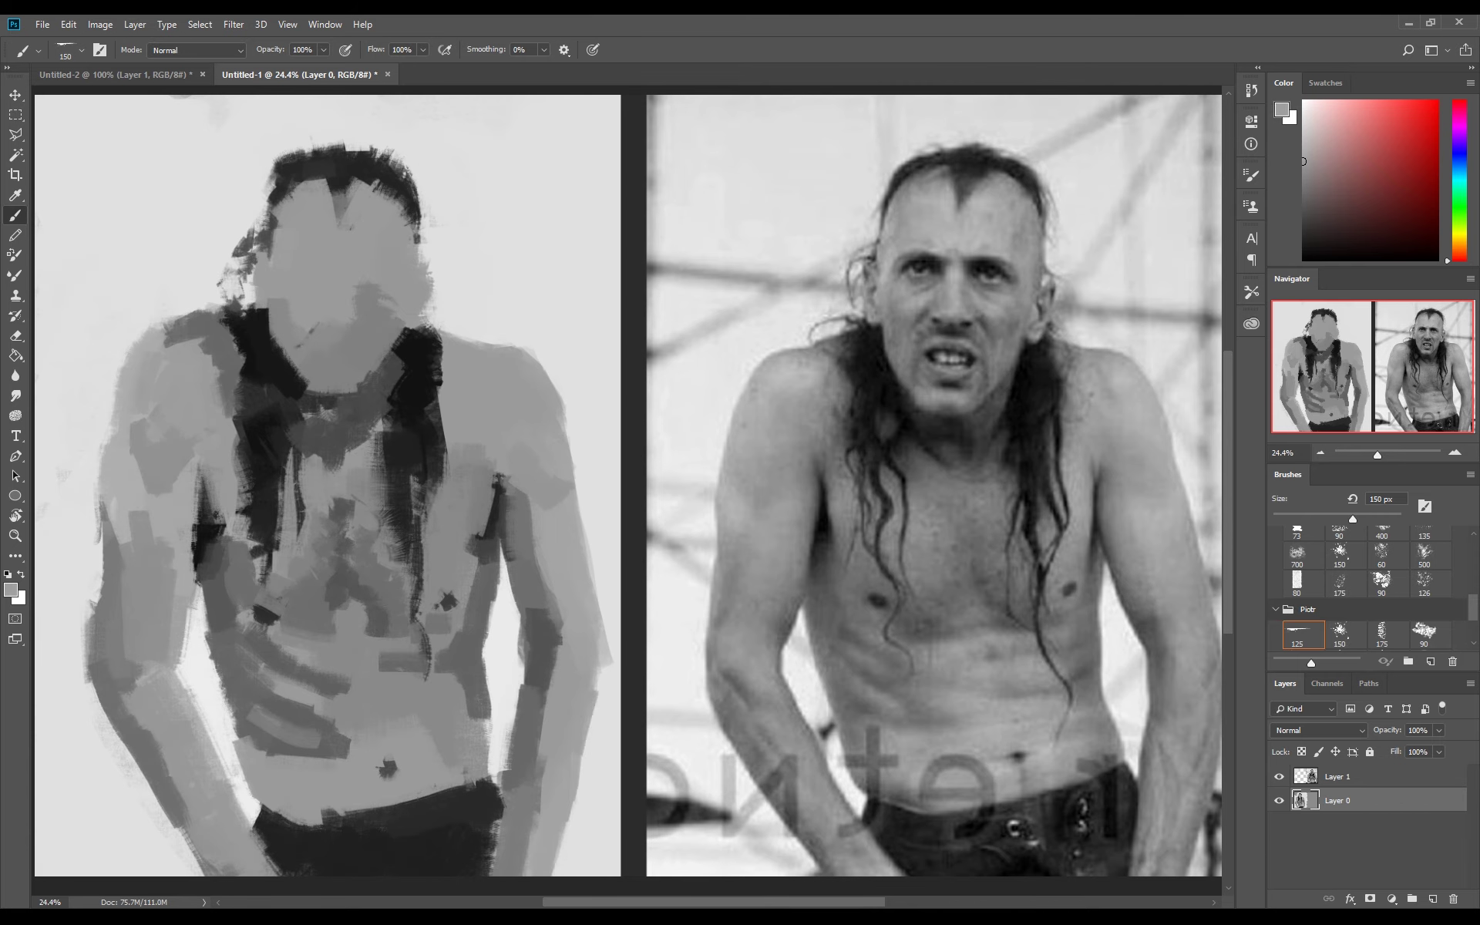
Step: Smooth the outer contour of the same arm's upper part with a sampled skin grey
scroll(594, 693, "right", 2)
left_click(585, 606, "alt")
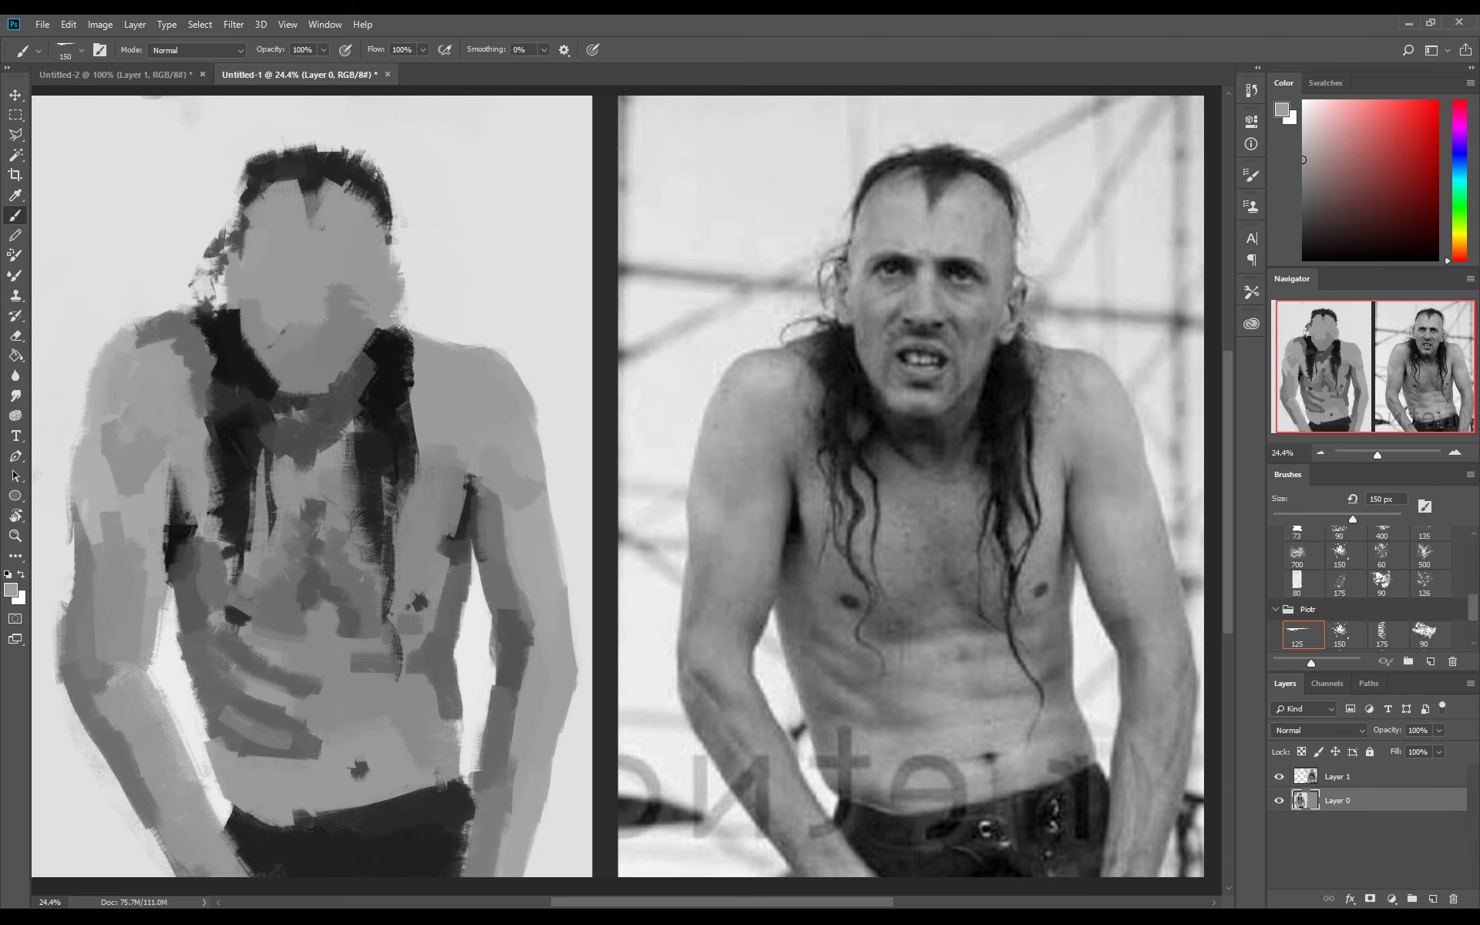
left_click_drag(556, 573, 549, 471)
left_click(548, 472, "alt")
Step: Extend the opposite dark armpit crease upward and sharpen the light gap between that arm and the torso
left_click(176, 532, "alt")
left_click_drag(176, 521, 174, 455)
left_click(189, 478, "alt")
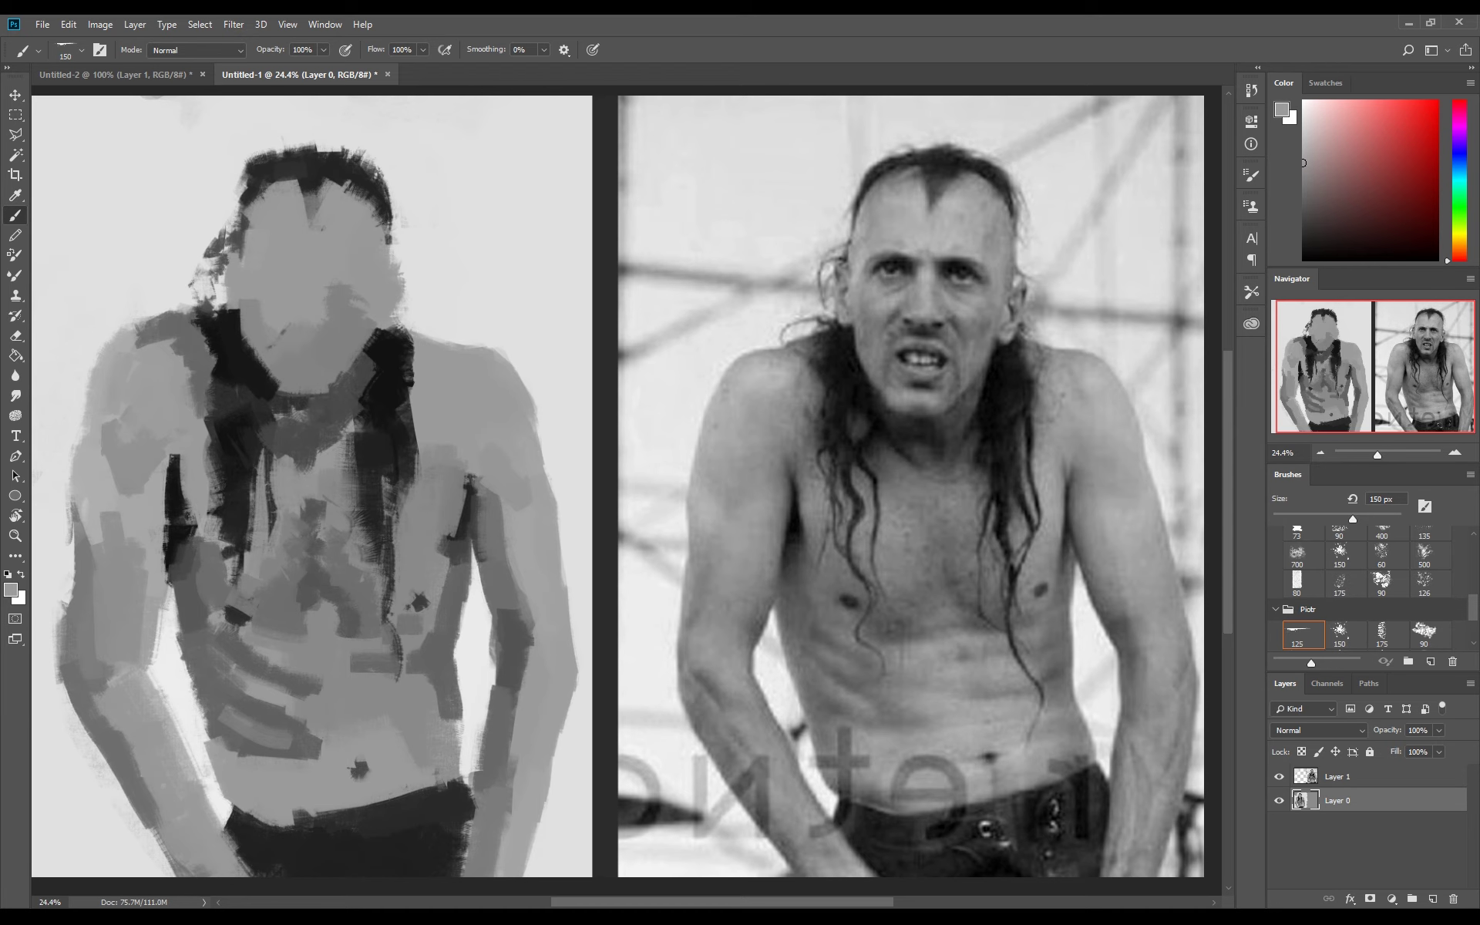
left_click(164, 650, "alt")
left_click_drag(154, 662, 165, 566)
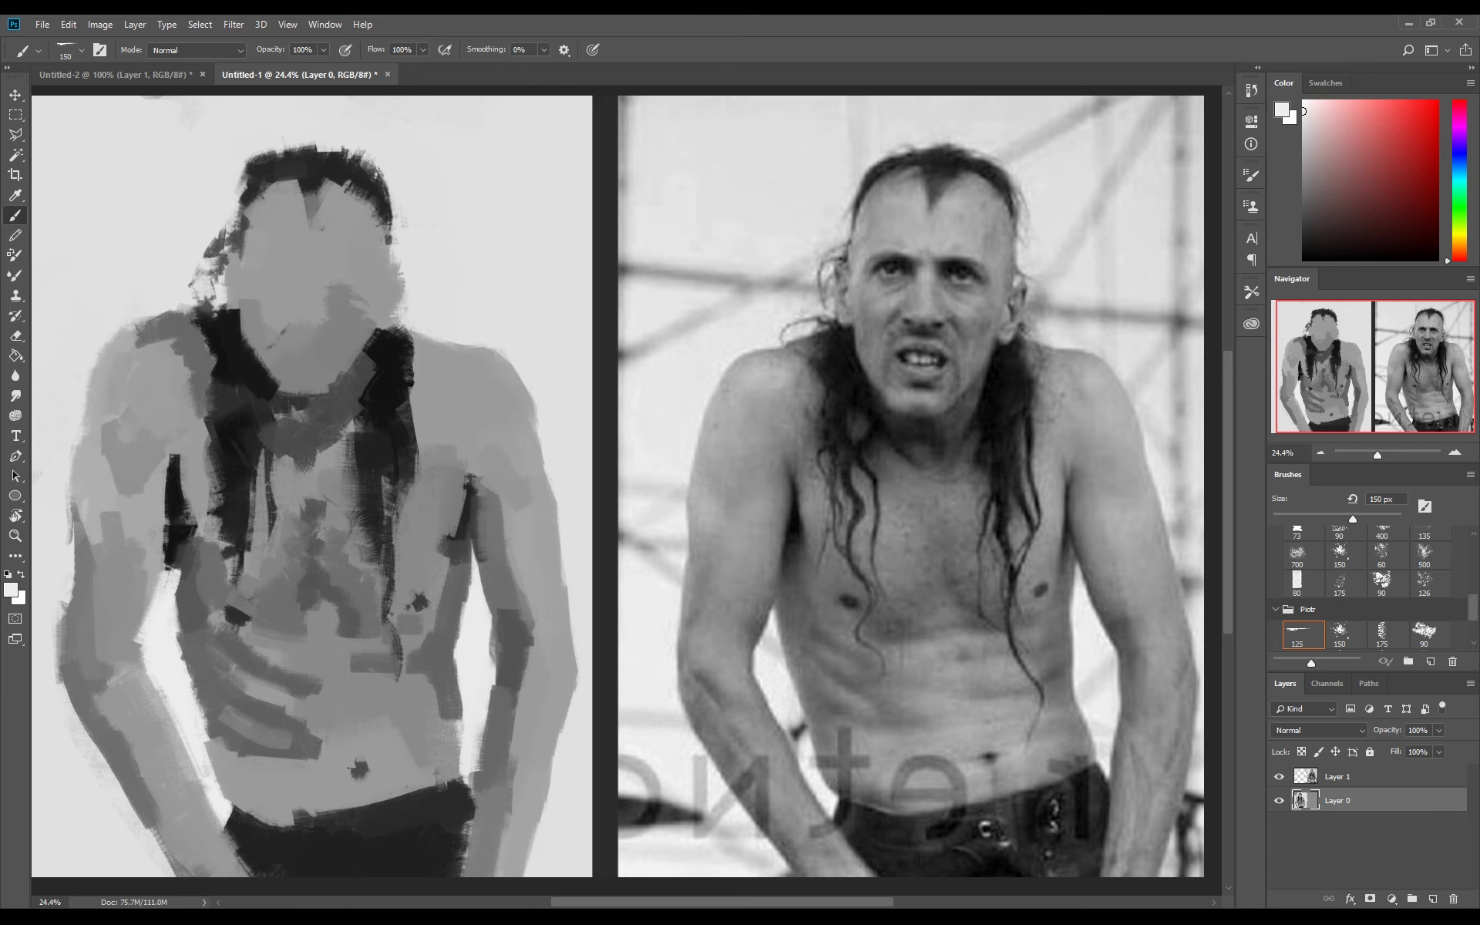
Step: Paint slanted fold shadows across the abdomen and shade both sides of the waist with sampled greys
left_click(391, 709, "alt")
left_click_drag(362, 713, 456, 693)
left_click(427, 699, "alt")
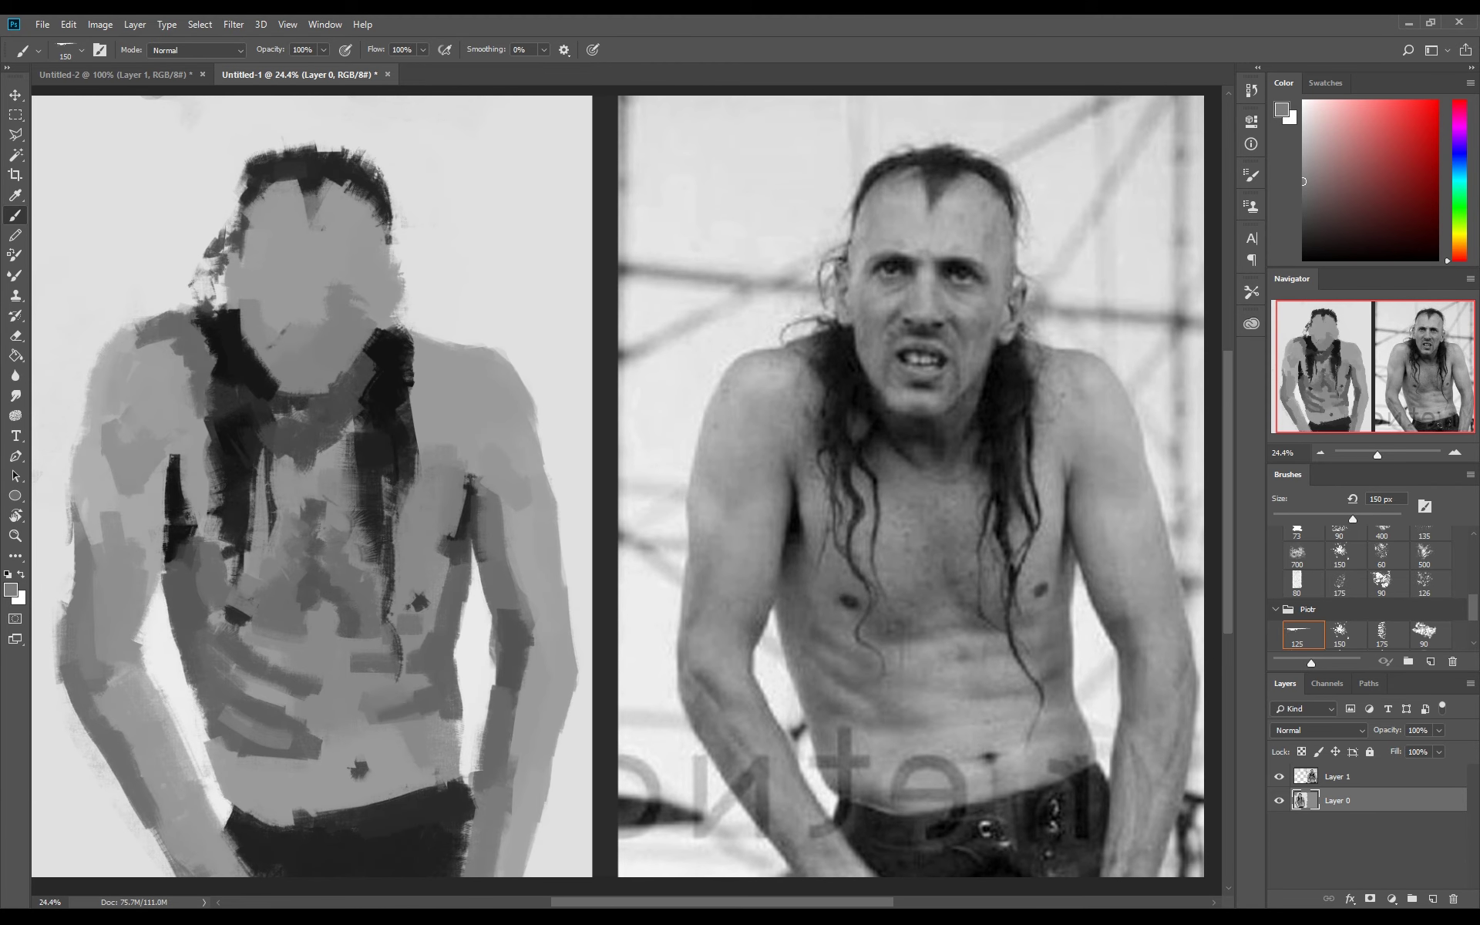
mouse_move(340, 703)
left_mouse_down()
mouse_move(309, 663)
mouse_move(362, 721)
mouse_move(270, 787)
mouse_move(223, 748)
mouse_move(263, 770)
left_mouse_up()
left_click(255, 771, "alt")
mouse_move(462, 775)
left_mouse_down()
mouse_move(434, 731)
mouse_move(455, 701)
mouse_move(453, 661)
left_mouse_up()
left_click(470, 740, "alt")
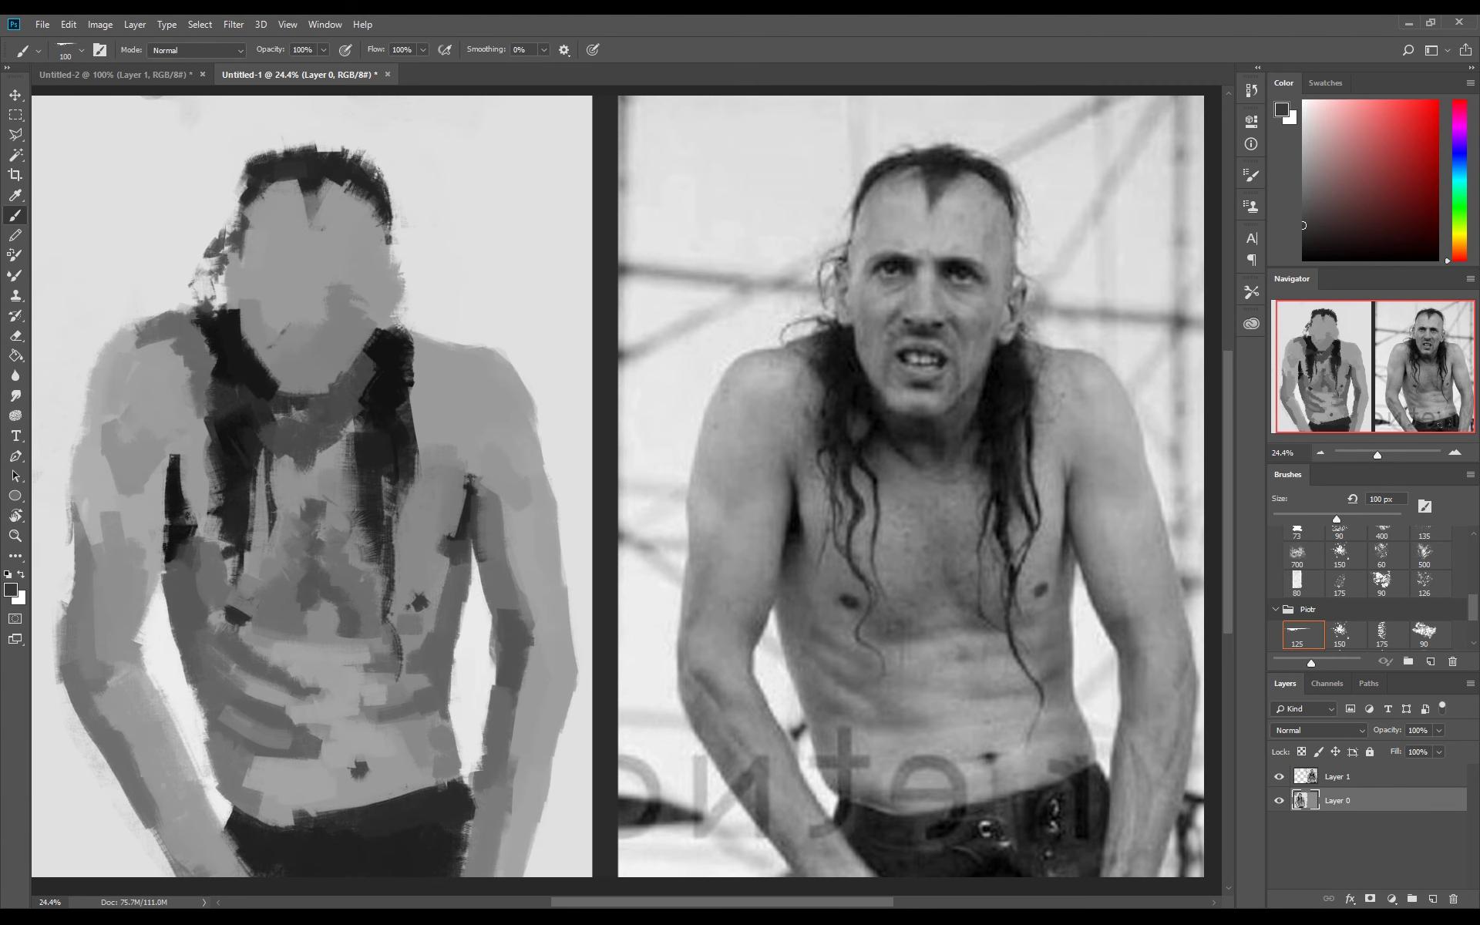
Step: Paint the dark widow's peak and shade the temple with a 100 px brush
left_click(331, 231, "alt")
mouse_move(310, 198)
left_mouse_down()
mouse_move(322, 227)
mouse_move(248, 255)
left_mouse_up()
mouse_move(335, 209)
left_mouse_down()
mouse_move(373, 186)
mouse_move(312, 191)
left_mouse_up()
left_click(309, 193, "alt")
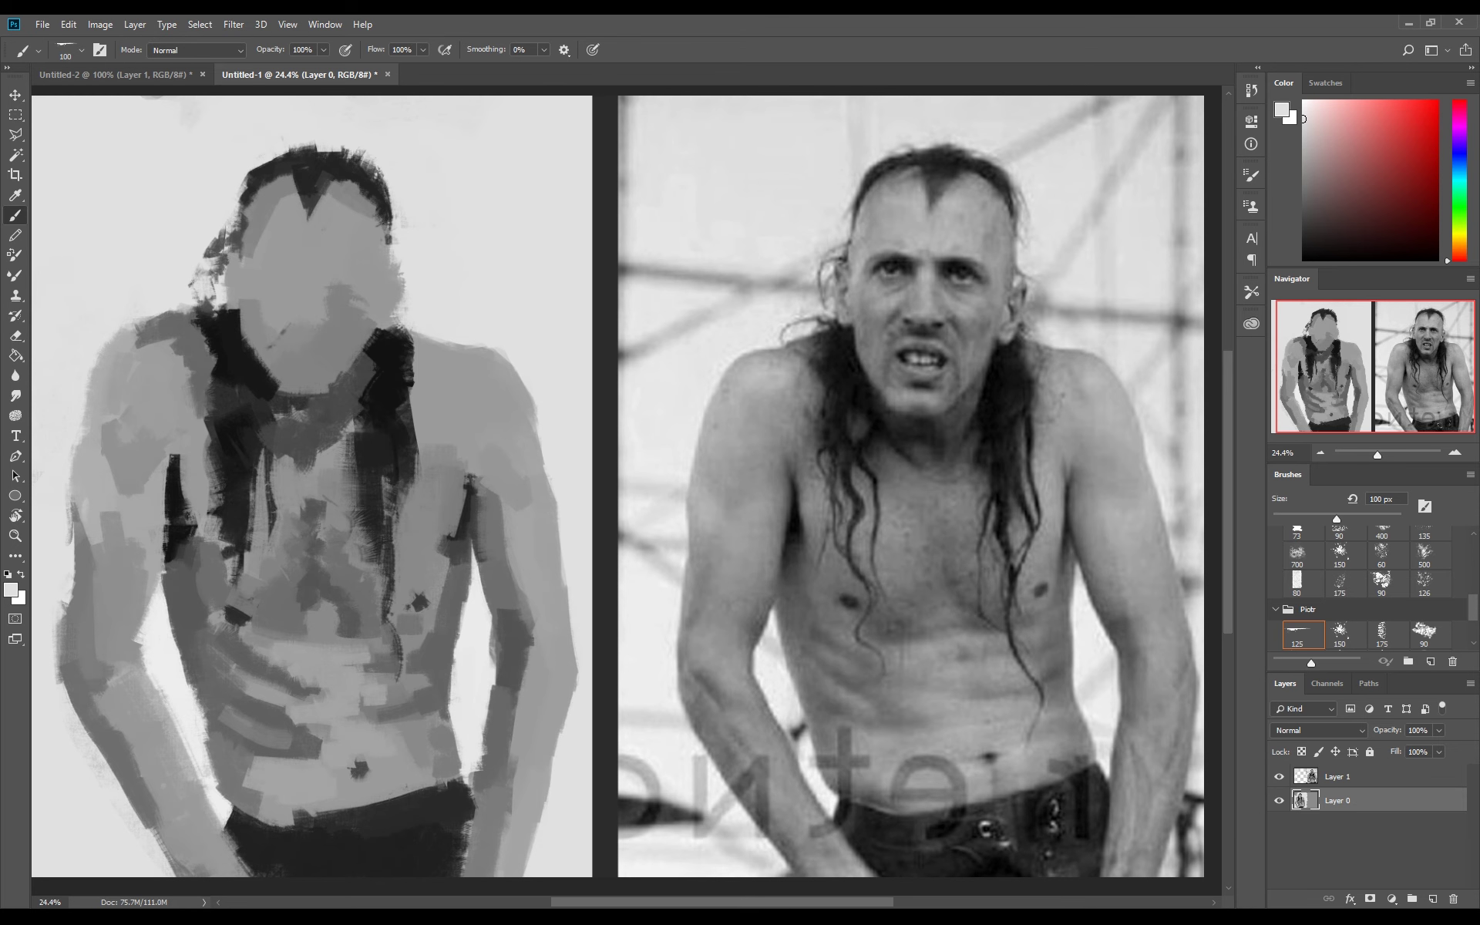
Step: Block in the dark mouth shape, the shadow below the lip and the grey shadows around the mouth
scroll(493, 293, "up", 3)
mouse_move(221, 402)
left_mouse_down()
mouse_move(257, 405)
mouse_move(221, 399)
mouse_move(219, 341)
mouse_move(253, 317)
left_mouse_up()
mouse_move(170, 359)
left_mouse_down()
mouse_move(223, 296)
mouse_move(289, 354)
mouse_move(265, 384)
mouse_move(266, 420)
left_mouse_up()
left_click(1028, 393, "alt")
mouse_move(207, 358)
left_mouse_down()
mouse_move(243, 389)
mouse_move(258, 356)
left_mouse_up()
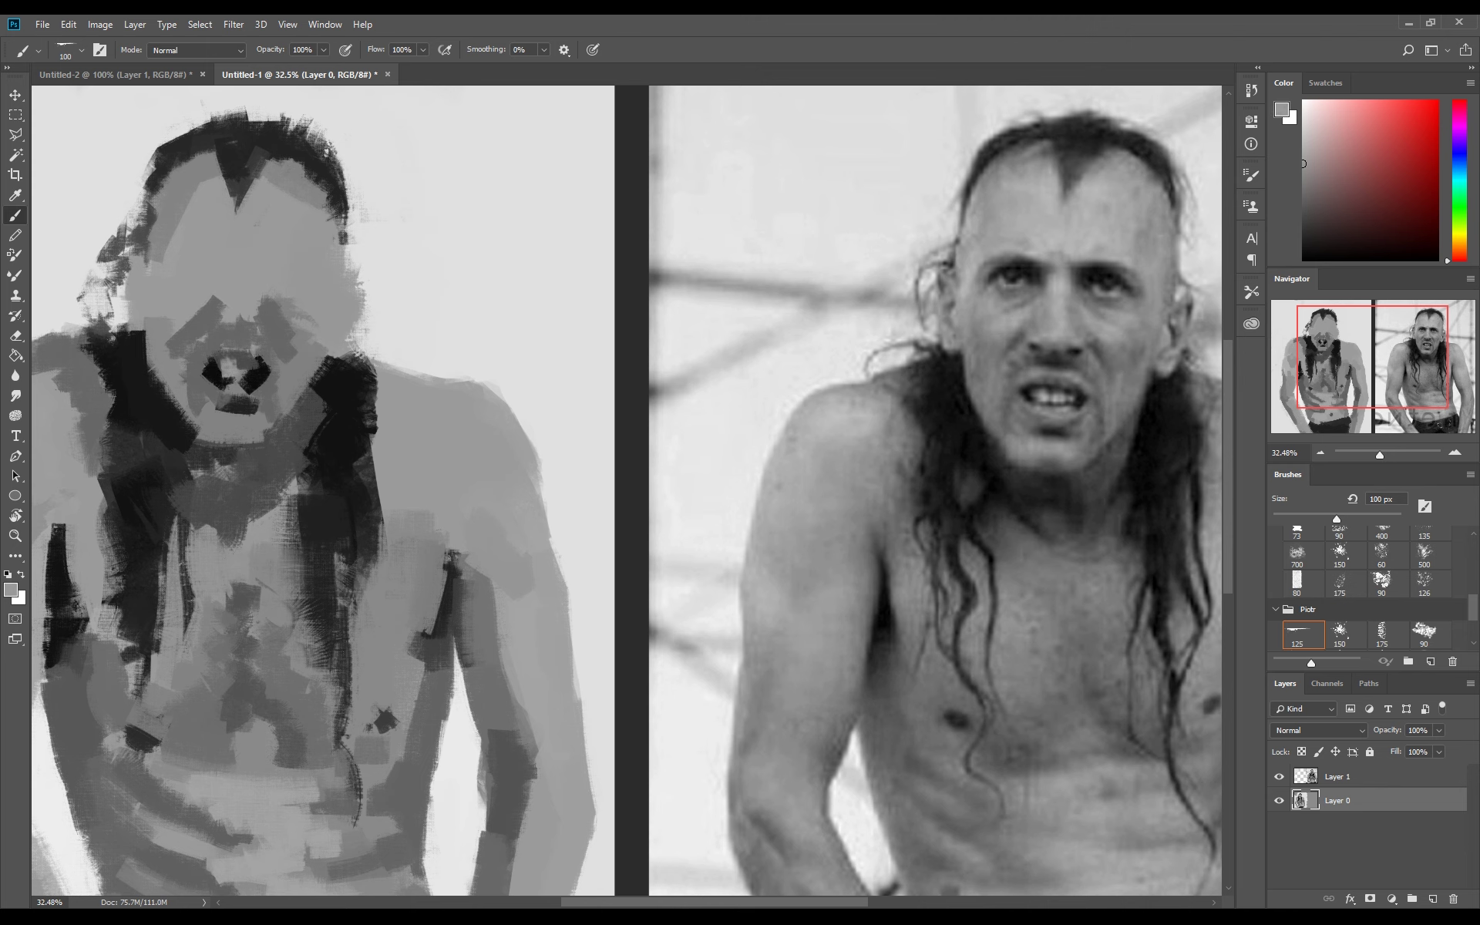
Step: Refine the open mouth with dark corners and light grey teeth using sampled tones
left_click(253, 373, "alt")
mouse_move(231, 361)
left_mouse_down()
mouse_move(257, 377)
mouse_move(263, 353)
left_mouse_up()
left_click(254, 384, "alt")
left_click(254, 371, "alt")
left_click(251, 362, "alt")
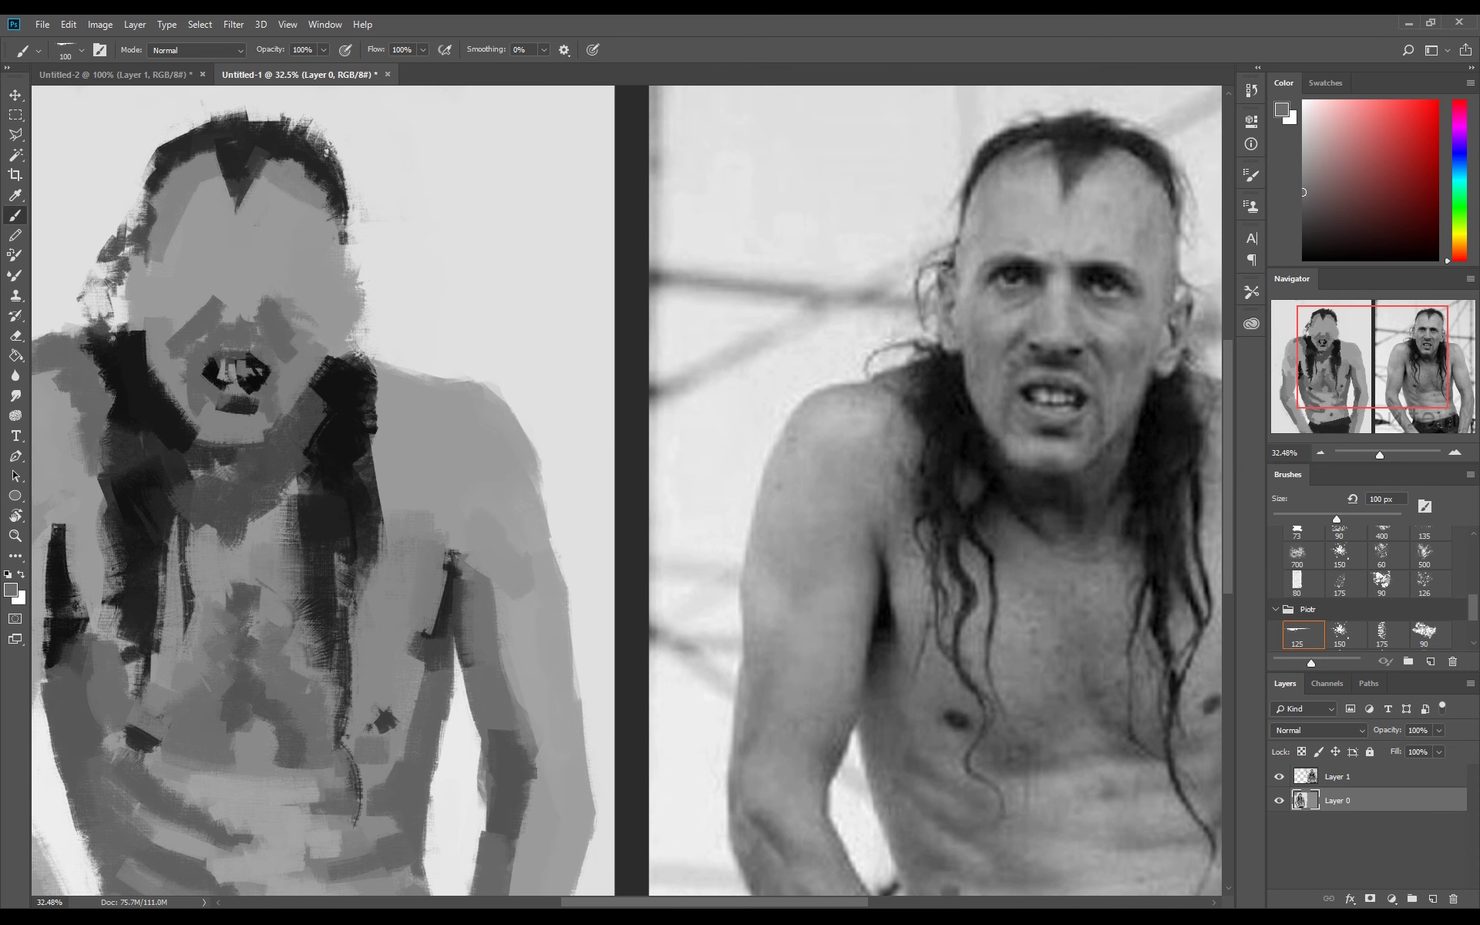
left_click(246, 385, "alt")
left_click(247, 389)
Step: Paint the dark underside of the nose and the grey shadows across the upper lip and cheek
left_click_drag(224, 322, 259, 330)
mouse_move(185, 356)
left_mouse_down()
mouse_move(219, 317)
mouse_move(277, 319)
left_mouse_up()
mouse_move(184, 371)
left_mouse_down()
mouse_move(210, 352)
mouse_move(205, 296)
left_mouse_up()
key("alt")
left_click(185, 324, "alt")
left_click_drag(158, 344, 193, 286)
left_click_drag(154, 322, 171, 292)
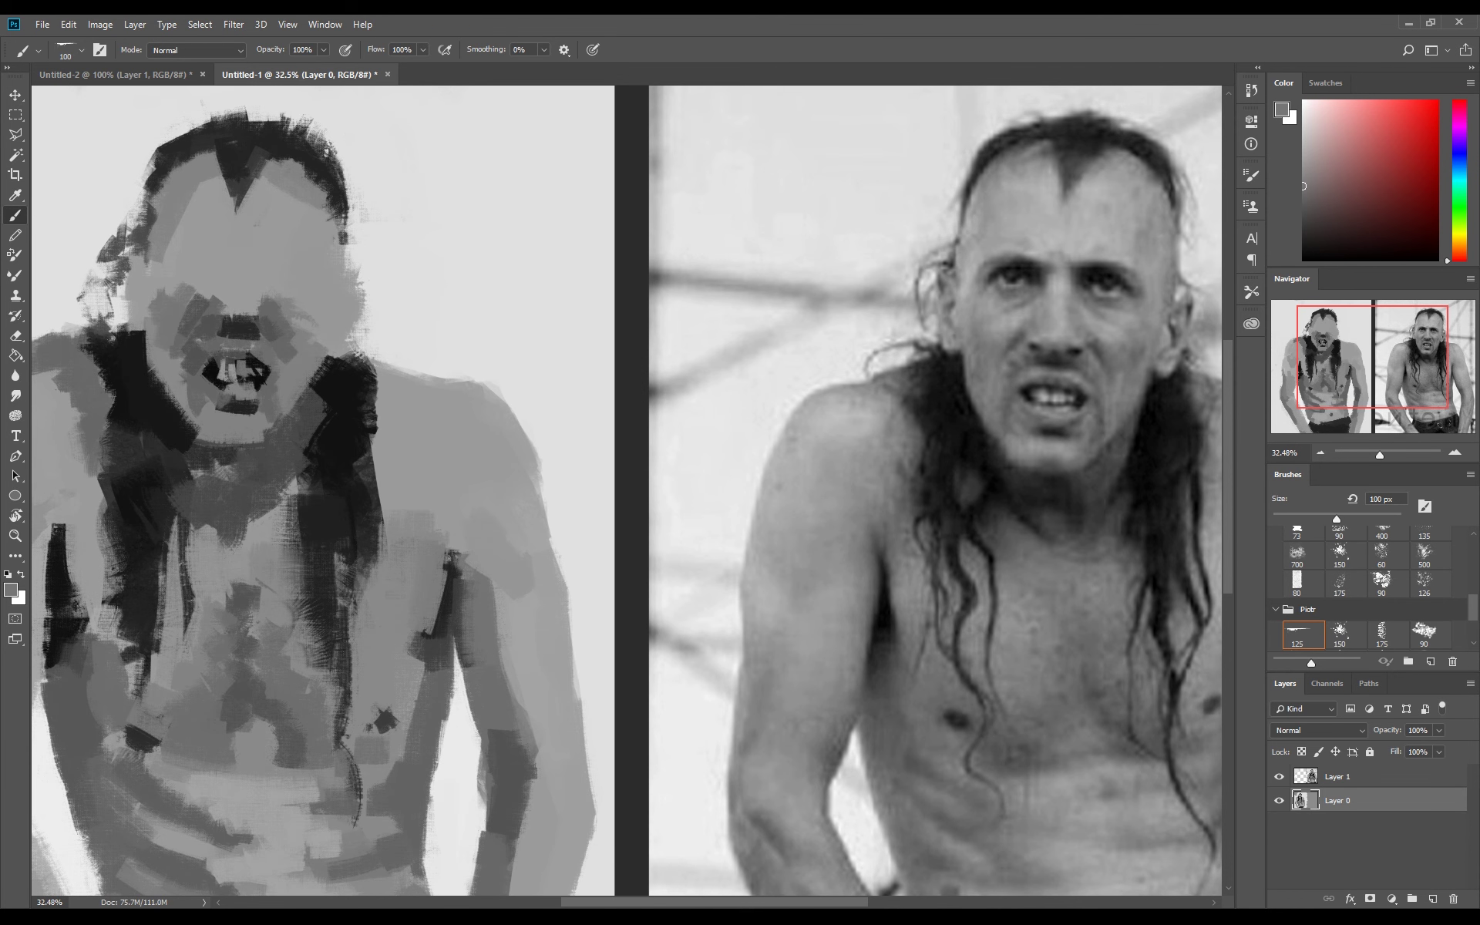
Step: Shade the bridge of the nose and lighten the upper cheek with sampled greys
left_click(227, 297, "alt")
mouse_move(217, 313)
left_mouse_down()
mouse_move(243, 287)
mouse_move(237, 265)
mouse_move(179, 283)
left_mouse_up()
left_click(208, 304, "alt")
left_click(174, 298, "alt")
left_click(174, 301, "alt")
left_click_drag(161, 299, 173, 286)
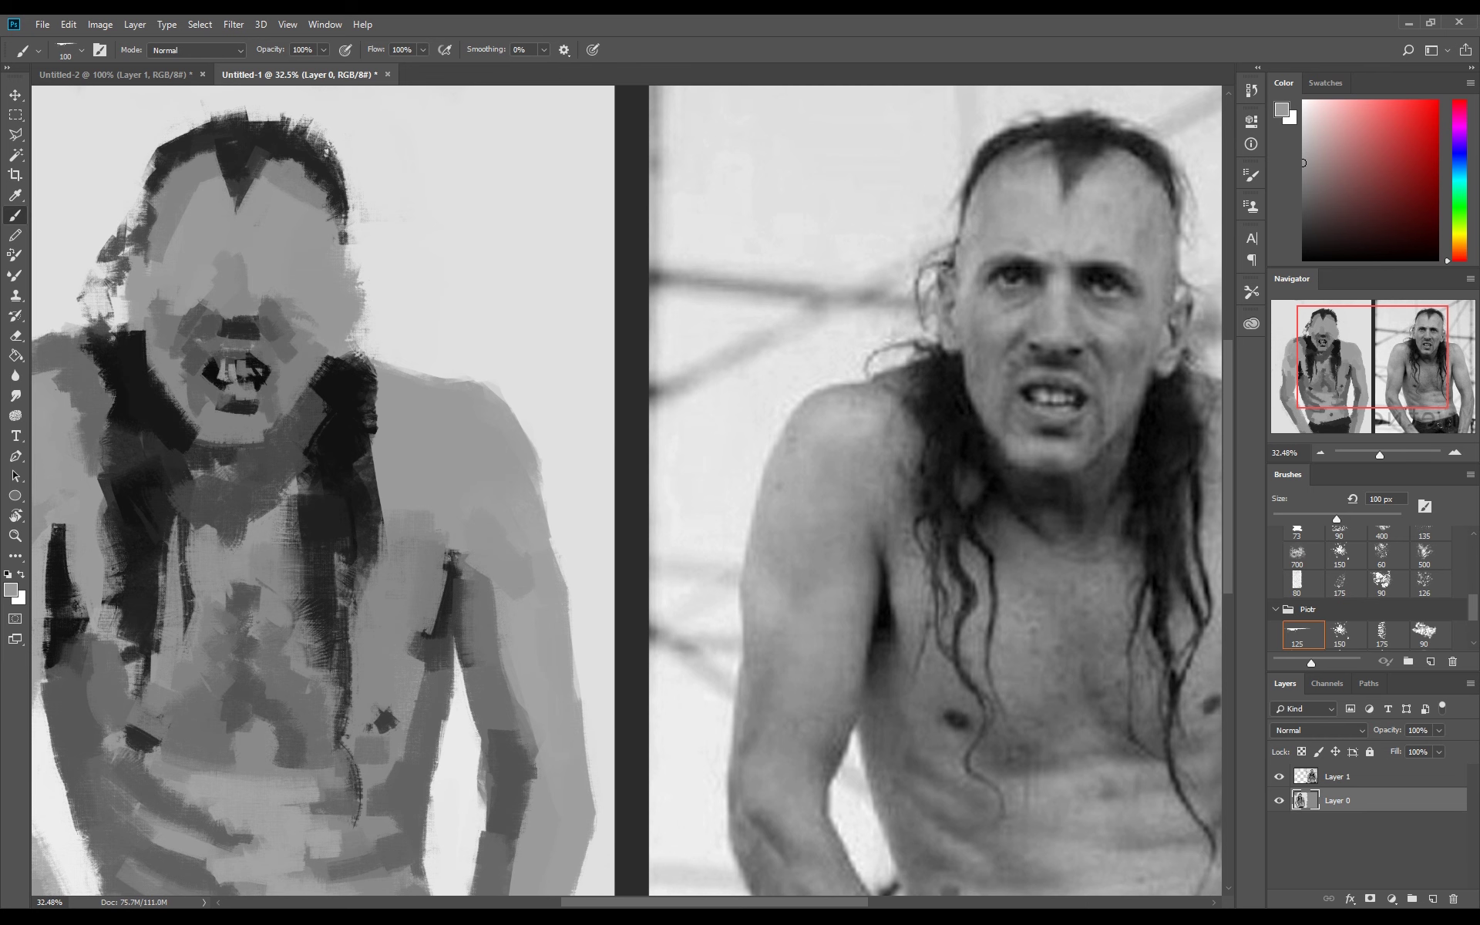